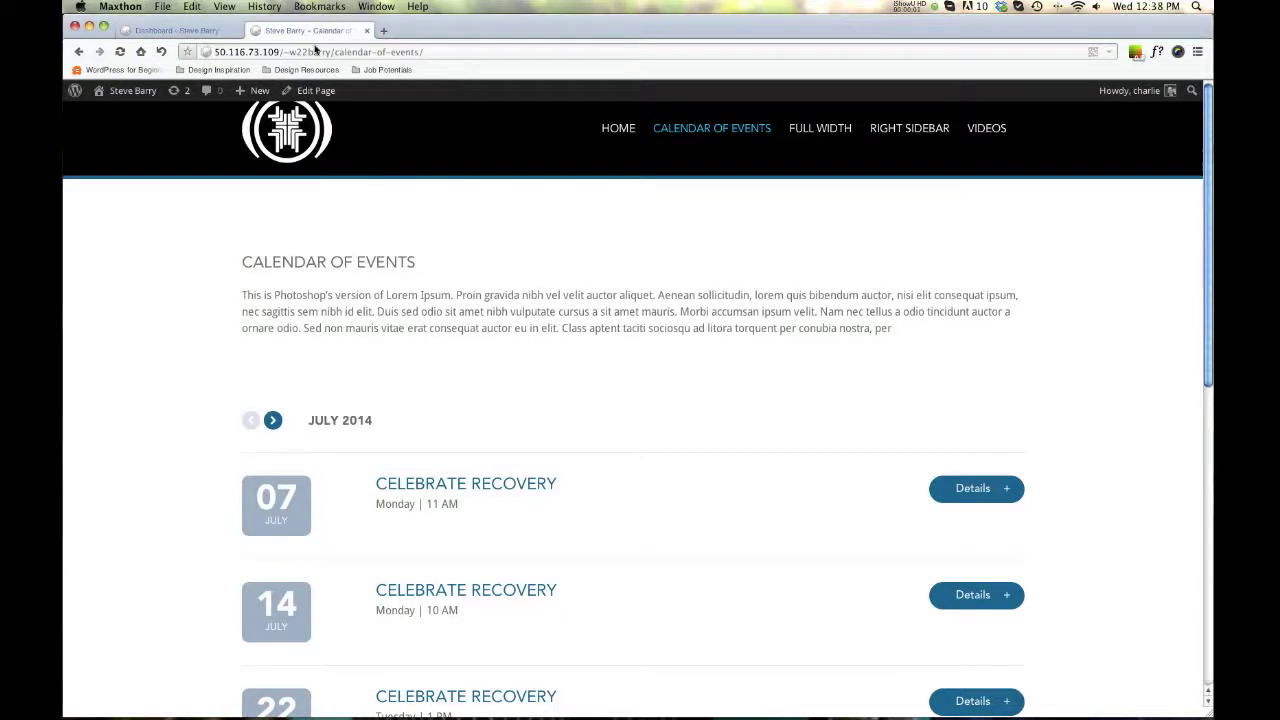
Open the Calendar of events page for editing in the WordPress admin
{"action": "scroll", "coordinate": [605, 145], "scroll_direction": "down", "scroll_amount": 3}
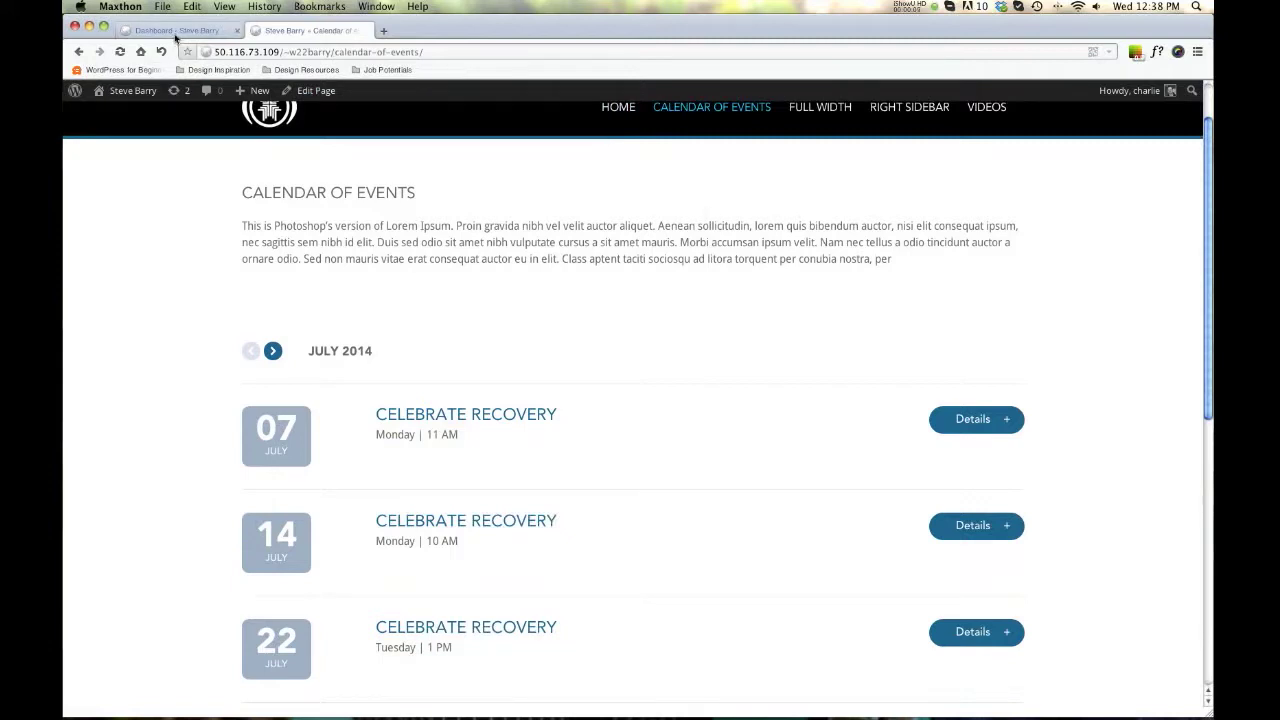
{"action": "left_click", "coordinate": [176, 30]}
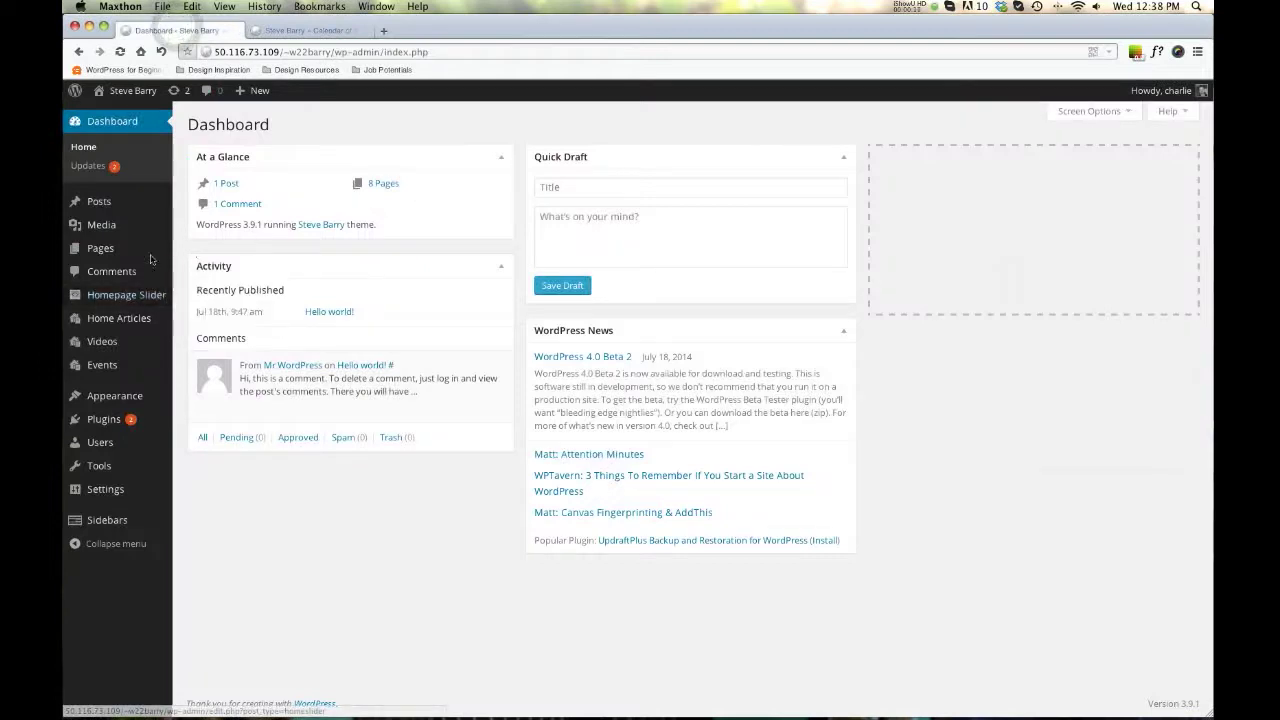
{"action": "left_click", "coordinate": [96, 248]}
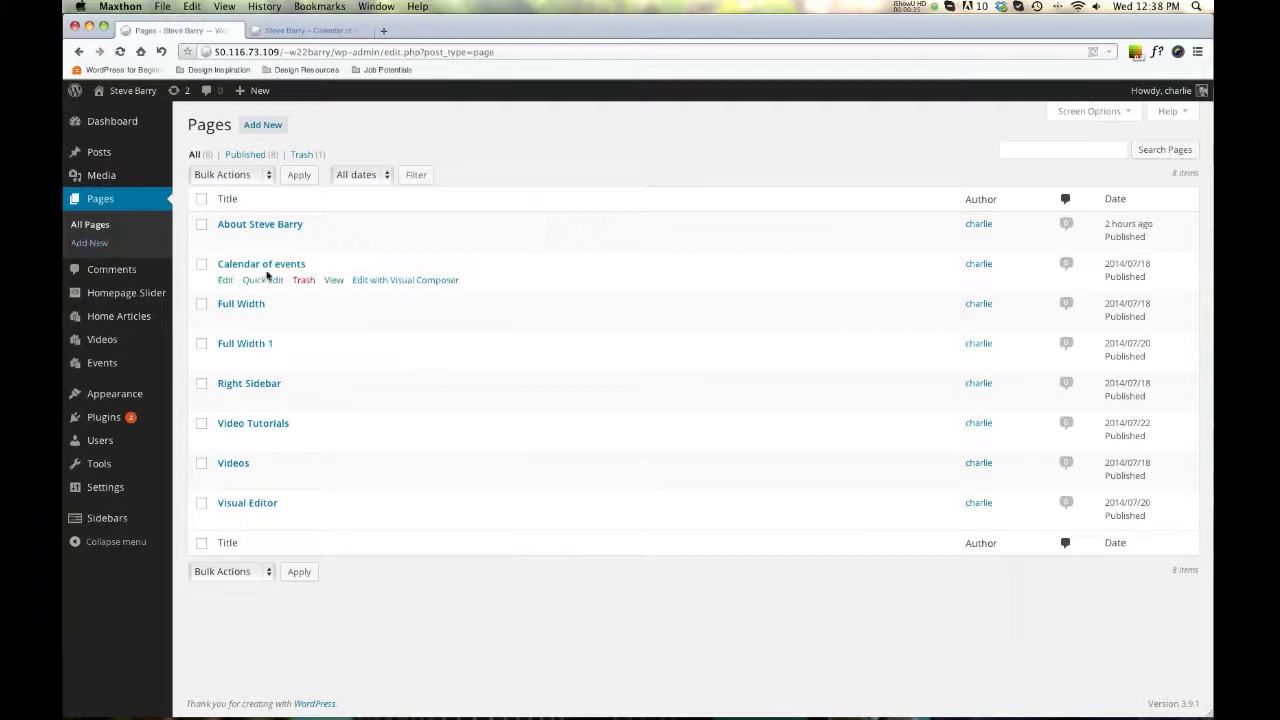
{"action": "left_click", "coordinate": [275, 266]}
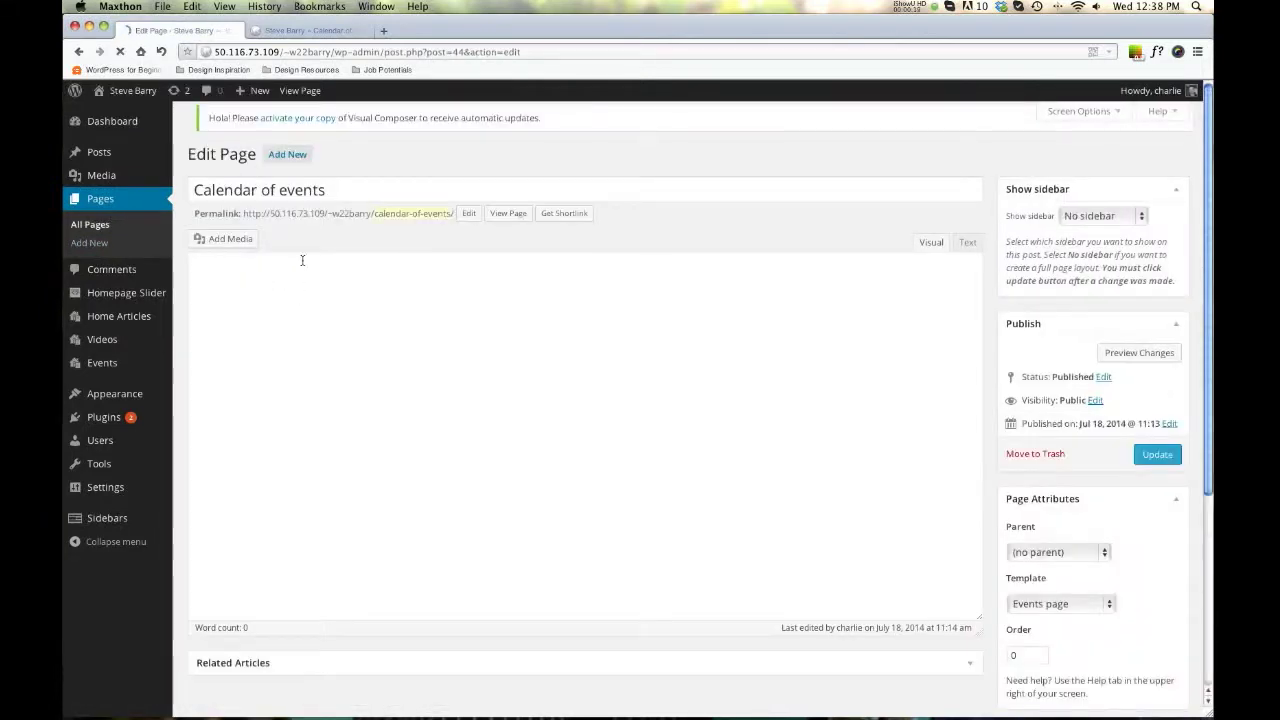
{"action": "scroll", "coordinate": [350, 260], "scroll_direction": "down", "scroll_amount": 1}
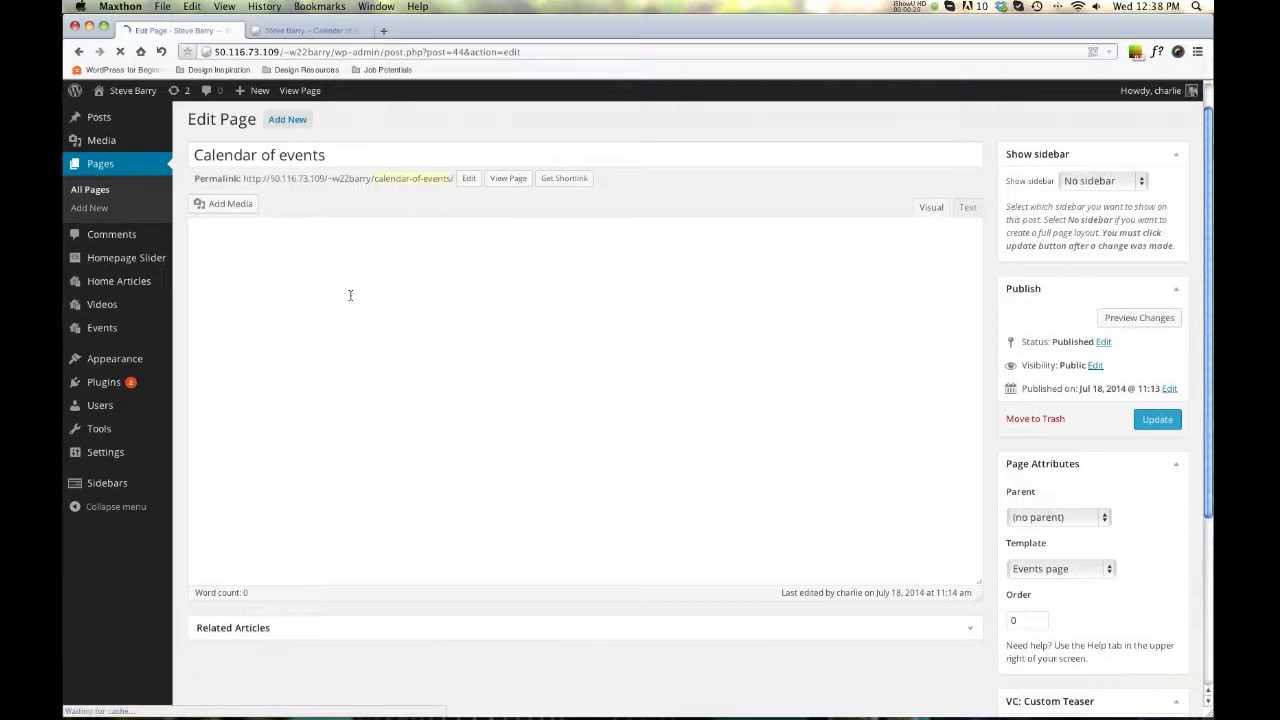
{"action": "left_click", "coordinate": [274, 161]}
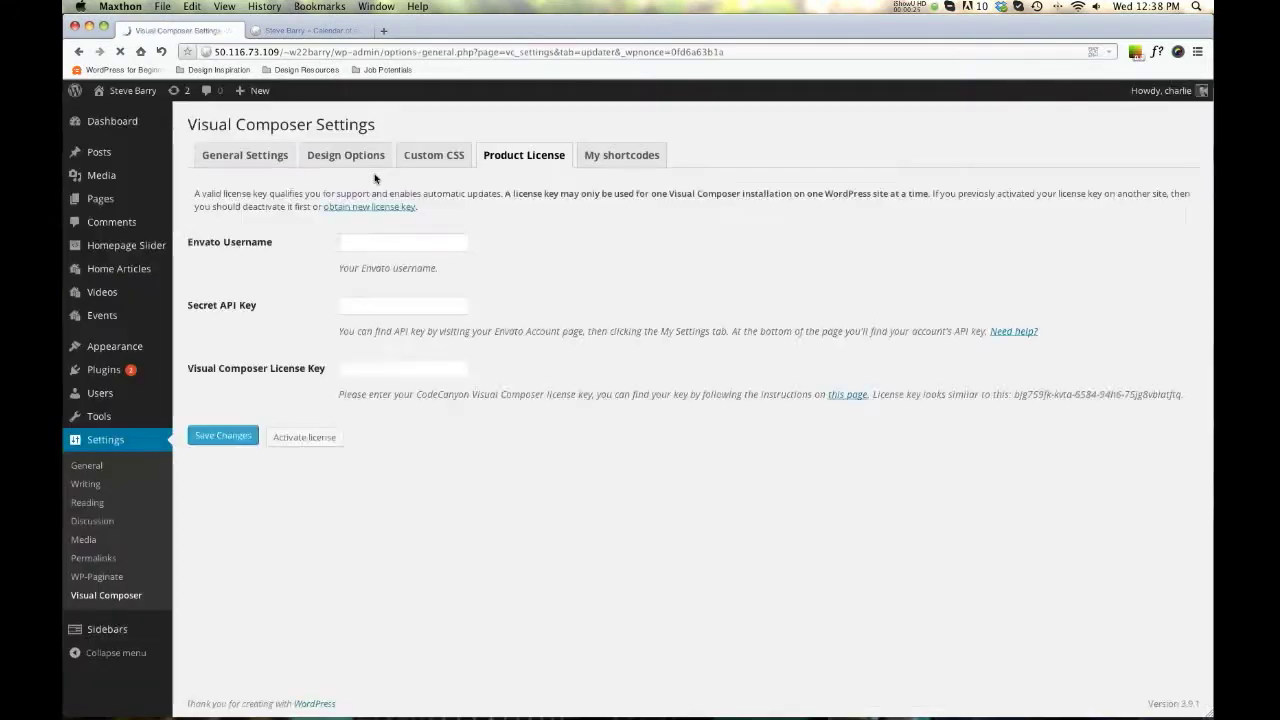
{"action": "mouse_move", "coordinate": [107, 204]}
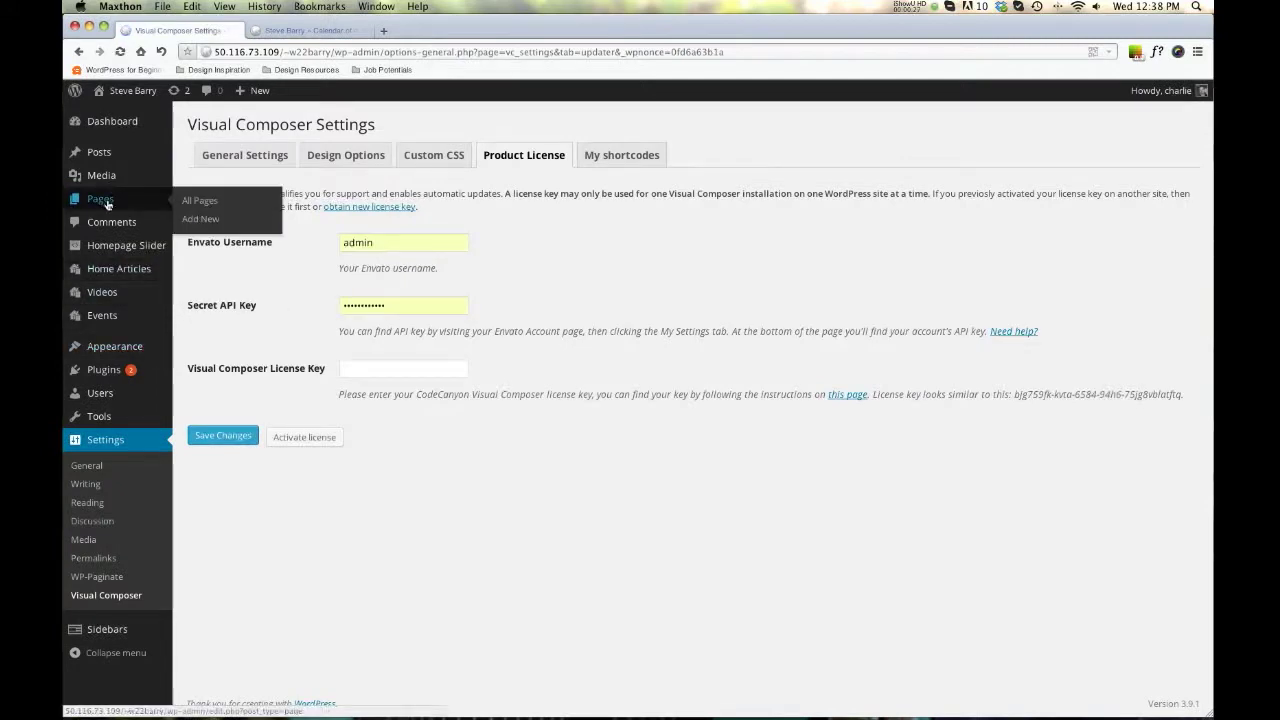
{"action": "left_click", "coordinate": [79, 51]}
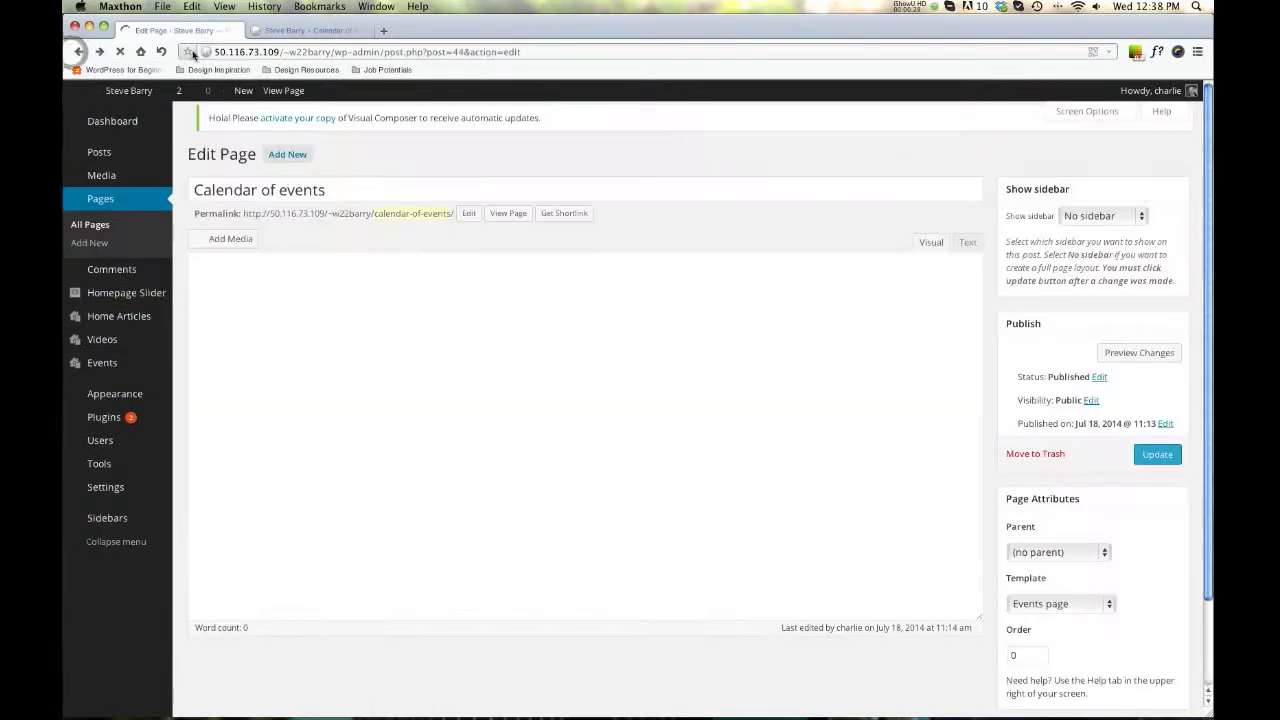
Compare the page's title and body text in the editor with the heading and intro on the live Calendar of Events page
{"action": "triple_click", "coordinate": [267, 201]}
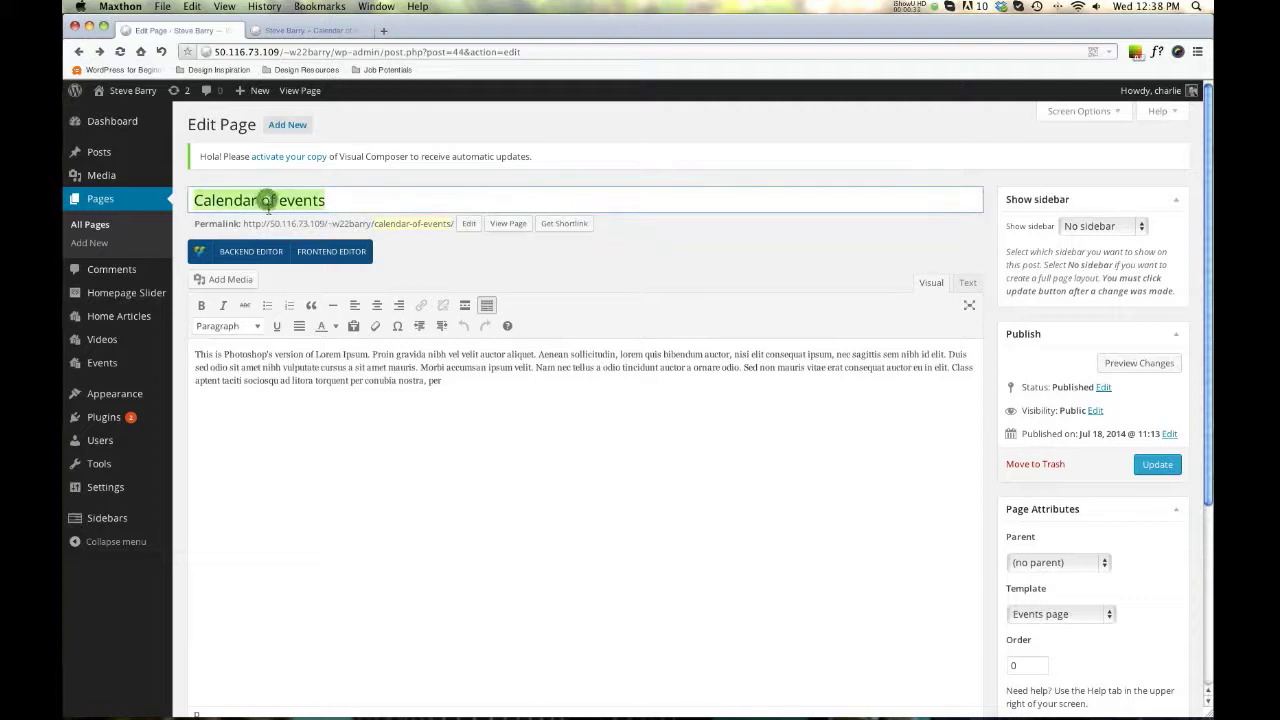
{"action": "triple_click", "coordinate": [452, 384]}
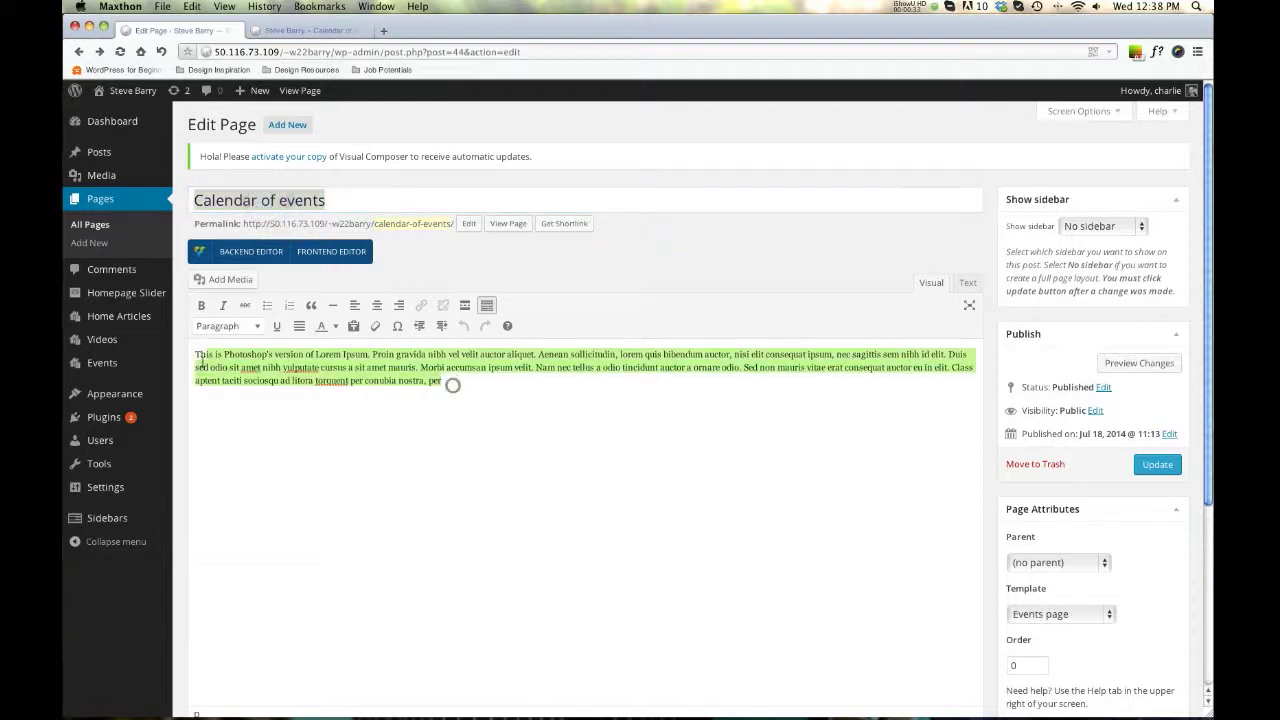
{"action": "left_click", "coordinate": [281, 30]}
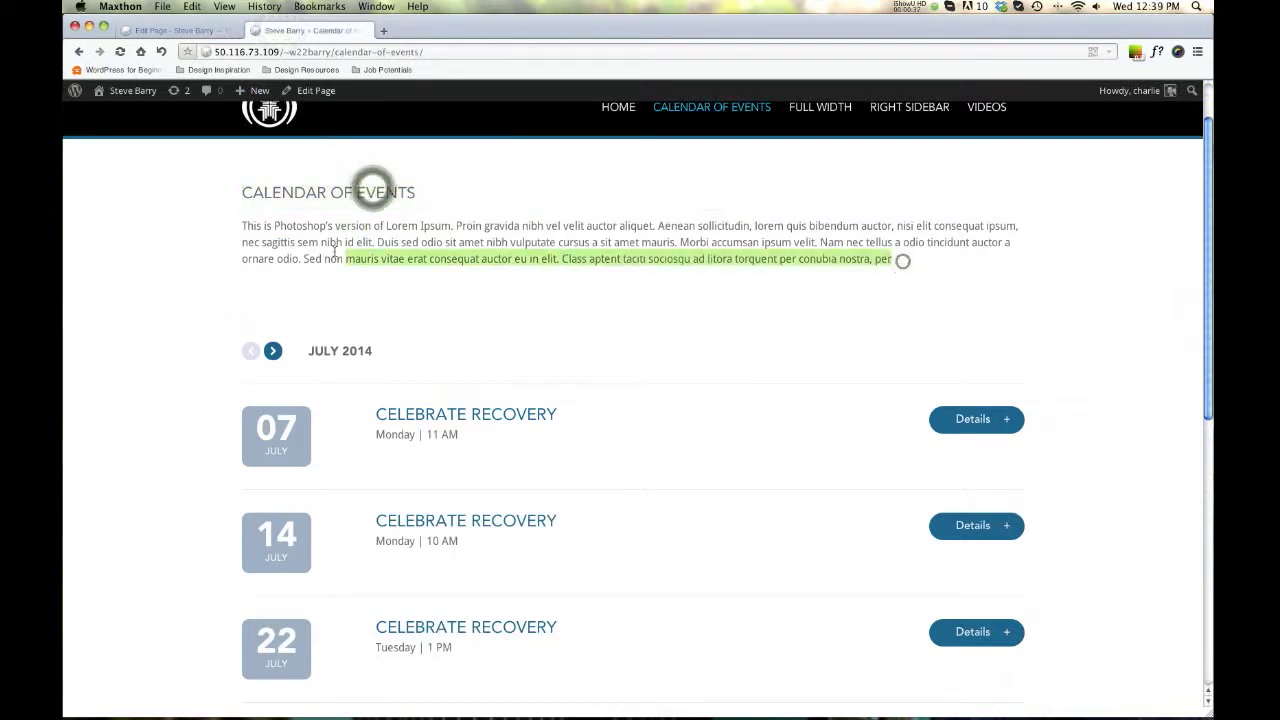
{"action": "left_click", "coordinate": [165, 31]}
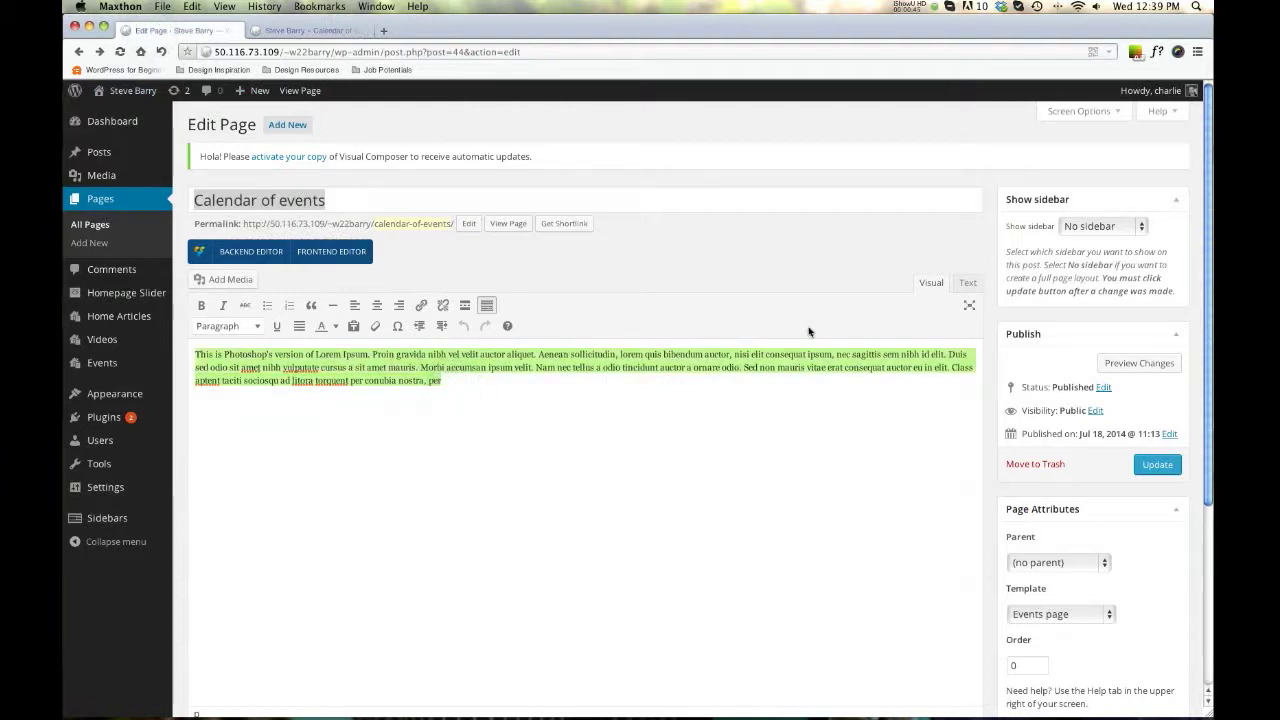
{"action": "scroll", "coordinate": [1067, 286], "scroll_direction": "down", "scroll_amount": 5}
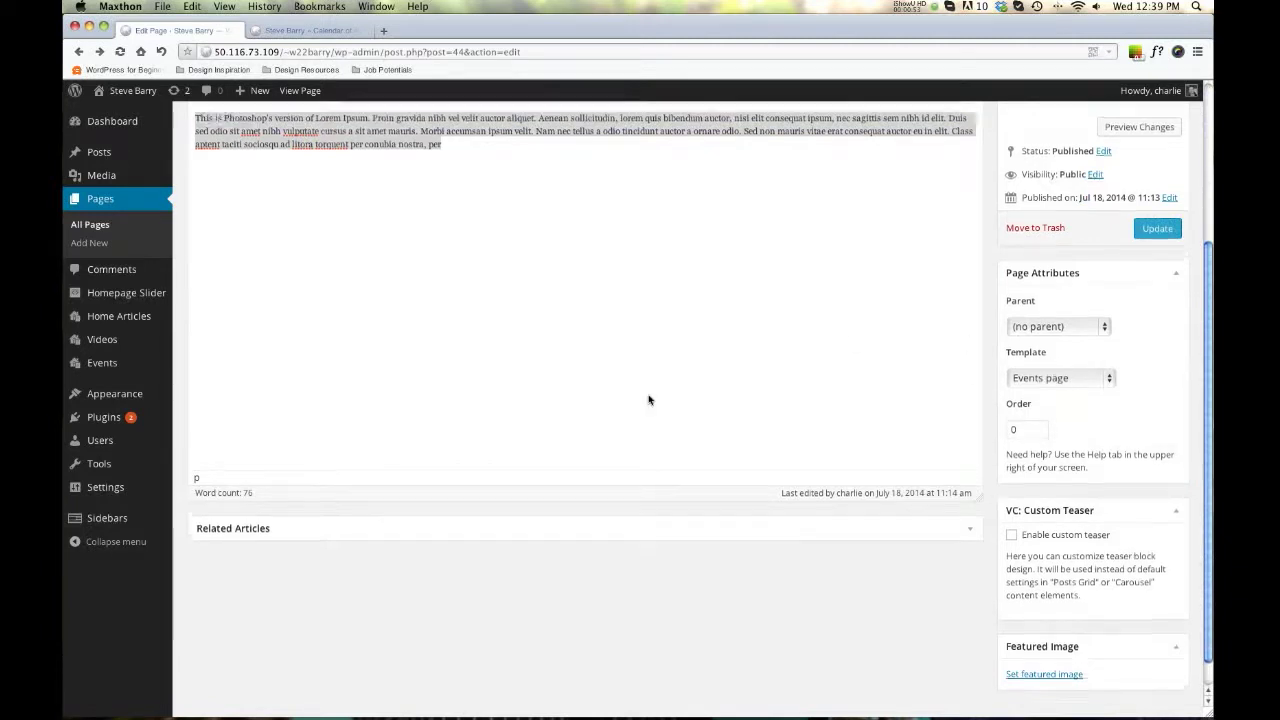
{"action": "scroll", "coordinate": [648, 400], "scroll_direction": "up", "scroll_amount": 4}
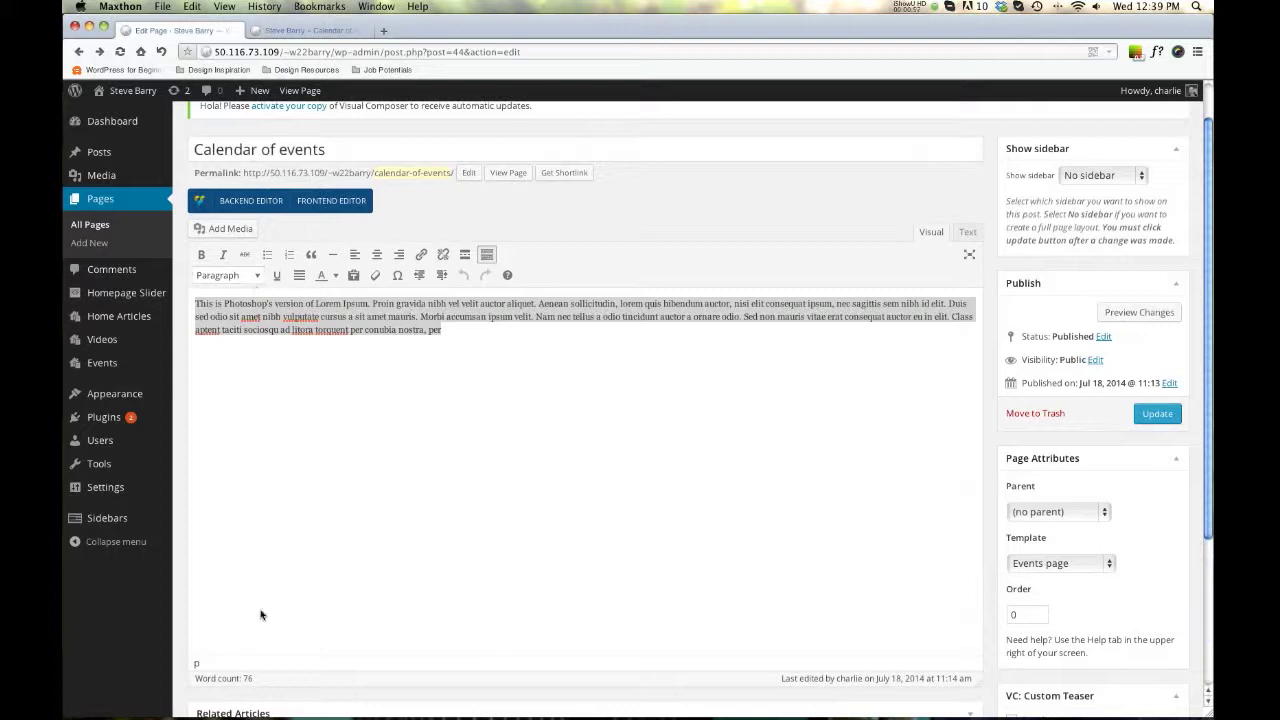
{"action": "scroll", "coordinate": [199, 415], "scroll_direction": "up", "scroll_amount": 1}
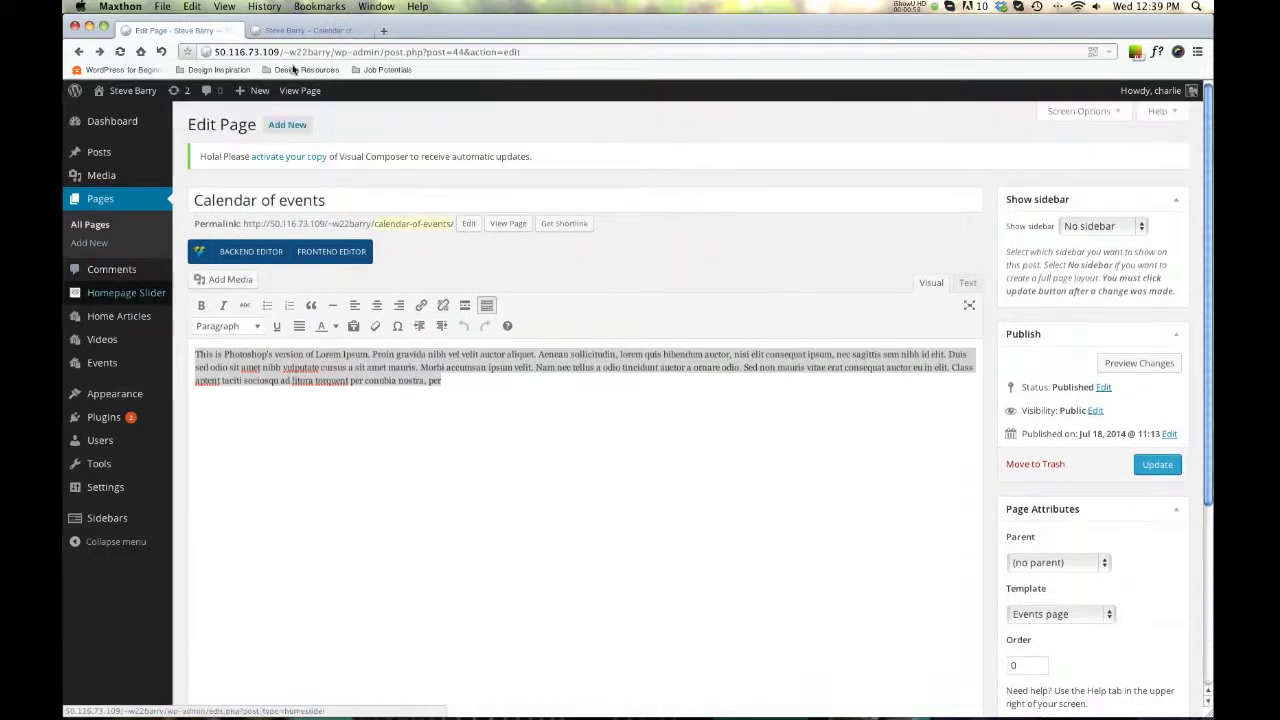
Compare the July 2014 entries on the live calendar page with the Events list in the admin
{"action": "left_click", "coordinate": [305, 33]}
{"action": "scroll", "coordinate": [531, 117], "scroll_direction": "down", "scroll_amount": 4}
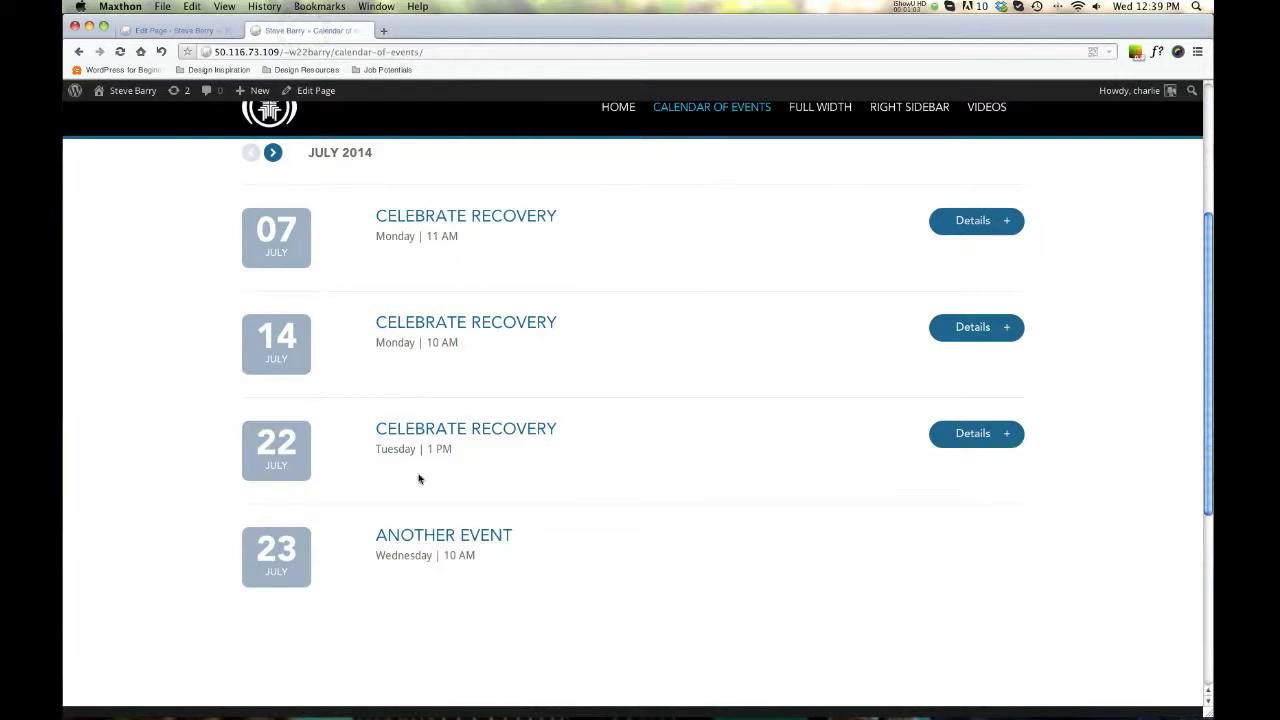
{"action": "left_click", "coordinate": [176, 31]}
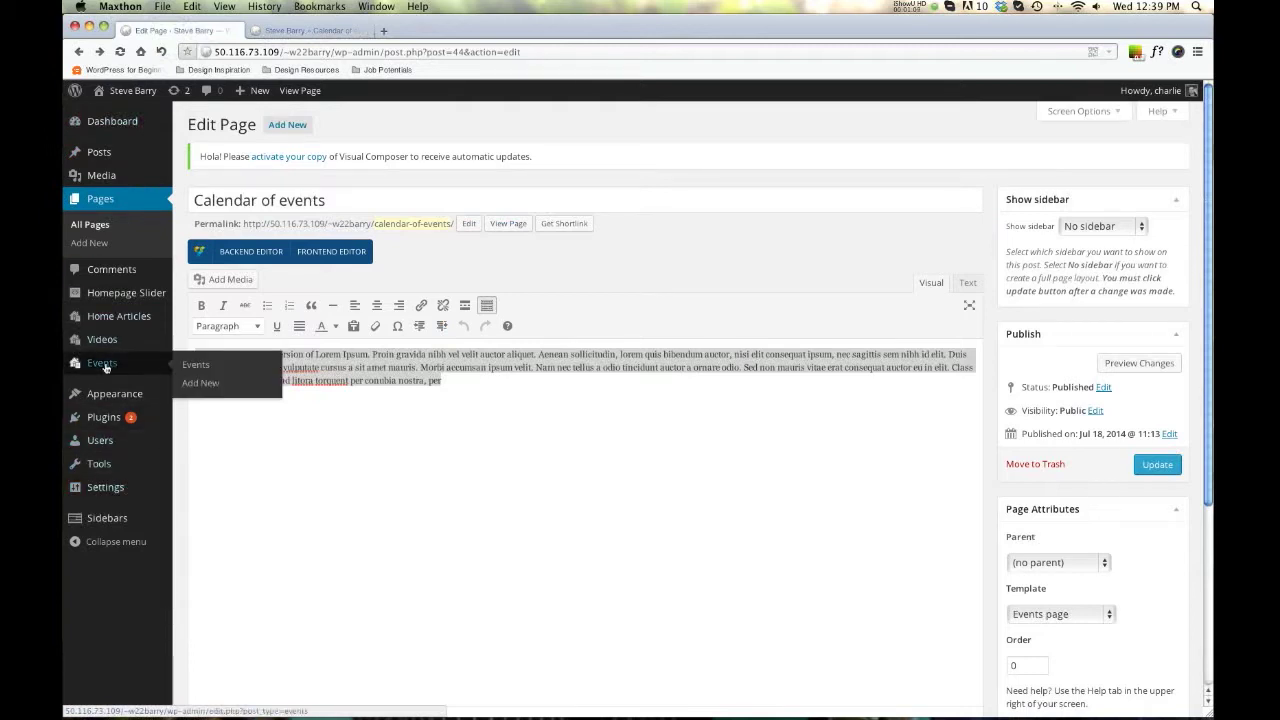
{"action": "left_click", "coordinate": [105, 367]}
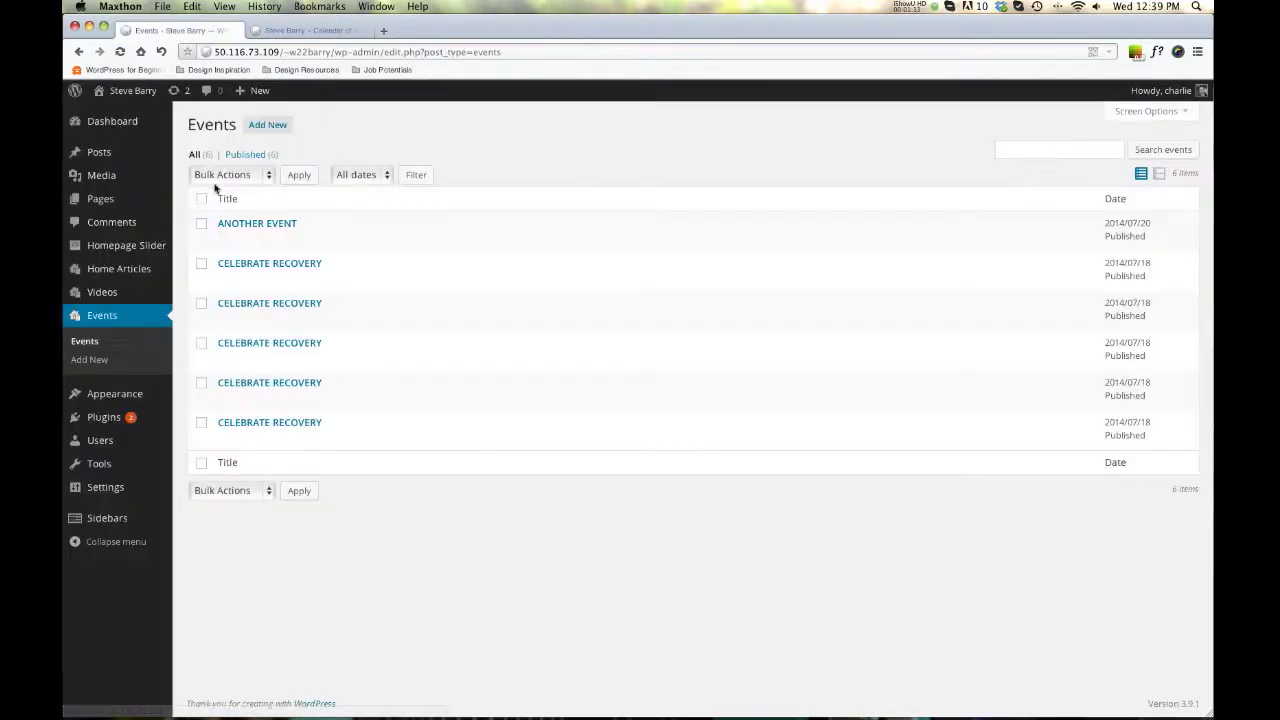
{"action": "left_click", "coordinate": [320, 31]}
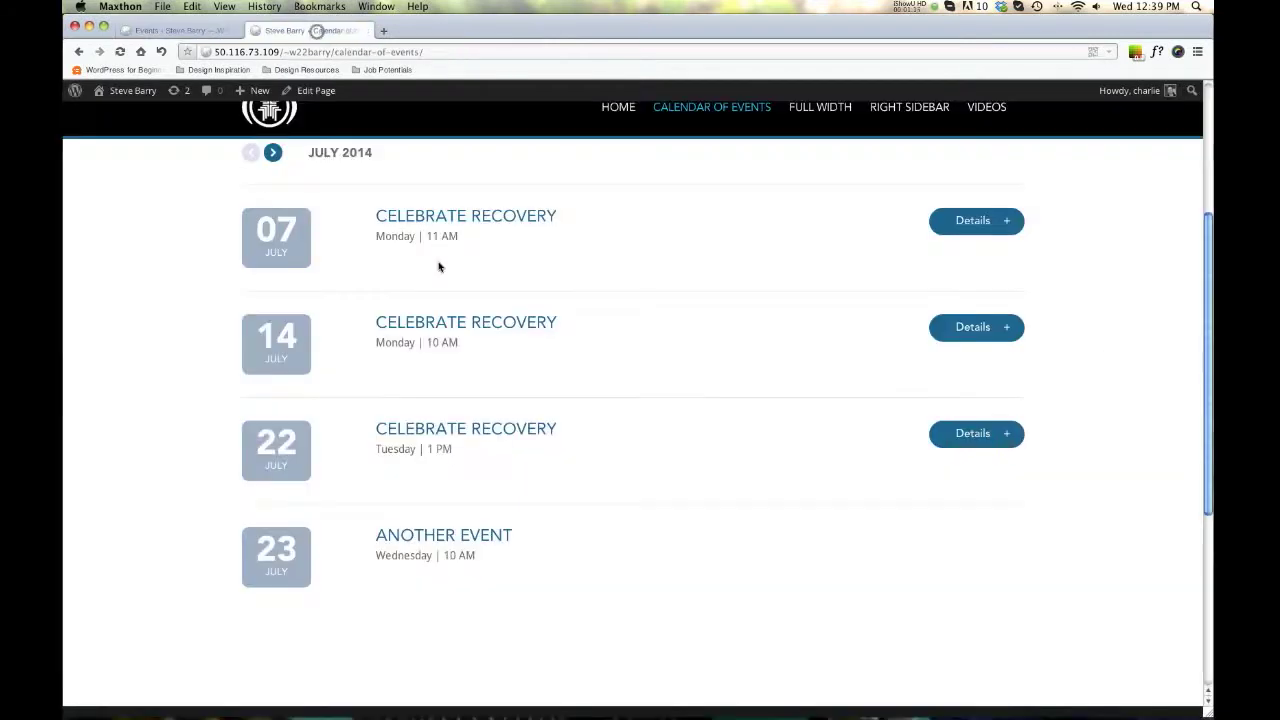
{"action": "scroll", "coordinate": [449, 323], "scroll_direction": "up", "scroll_amount": 3}
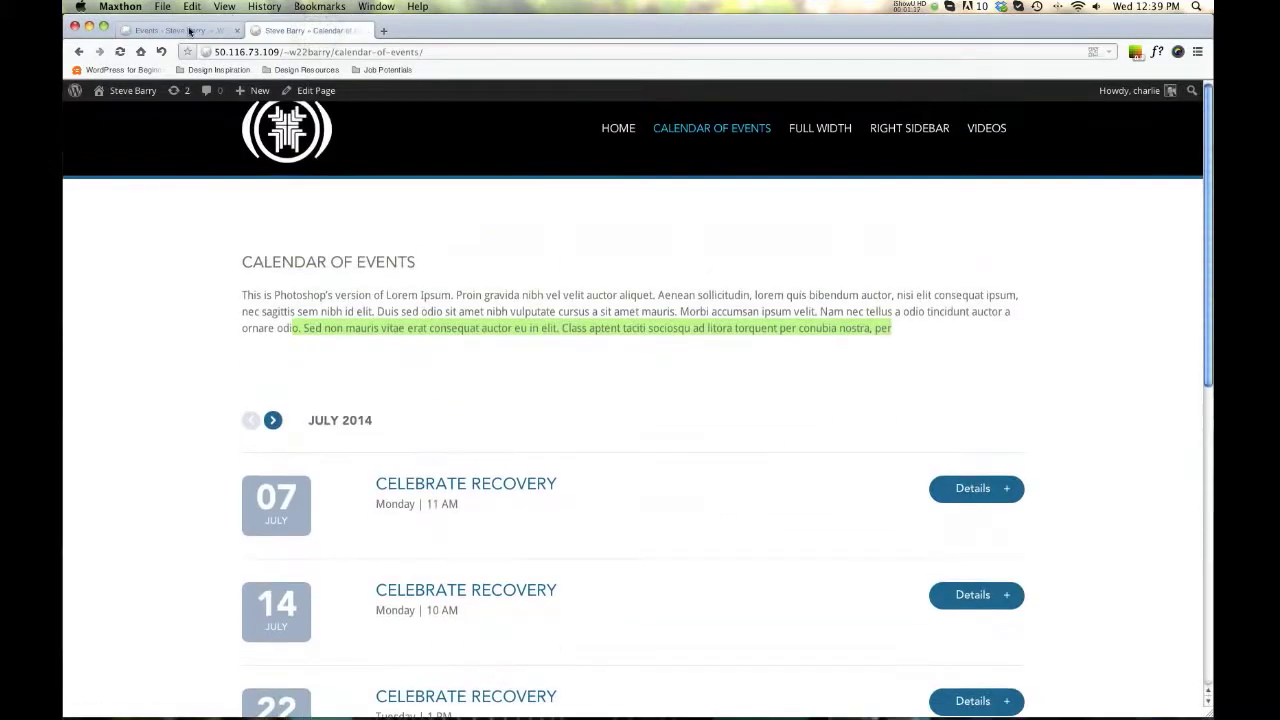
{"action": "left_click", "coordinate": [192, 30]}
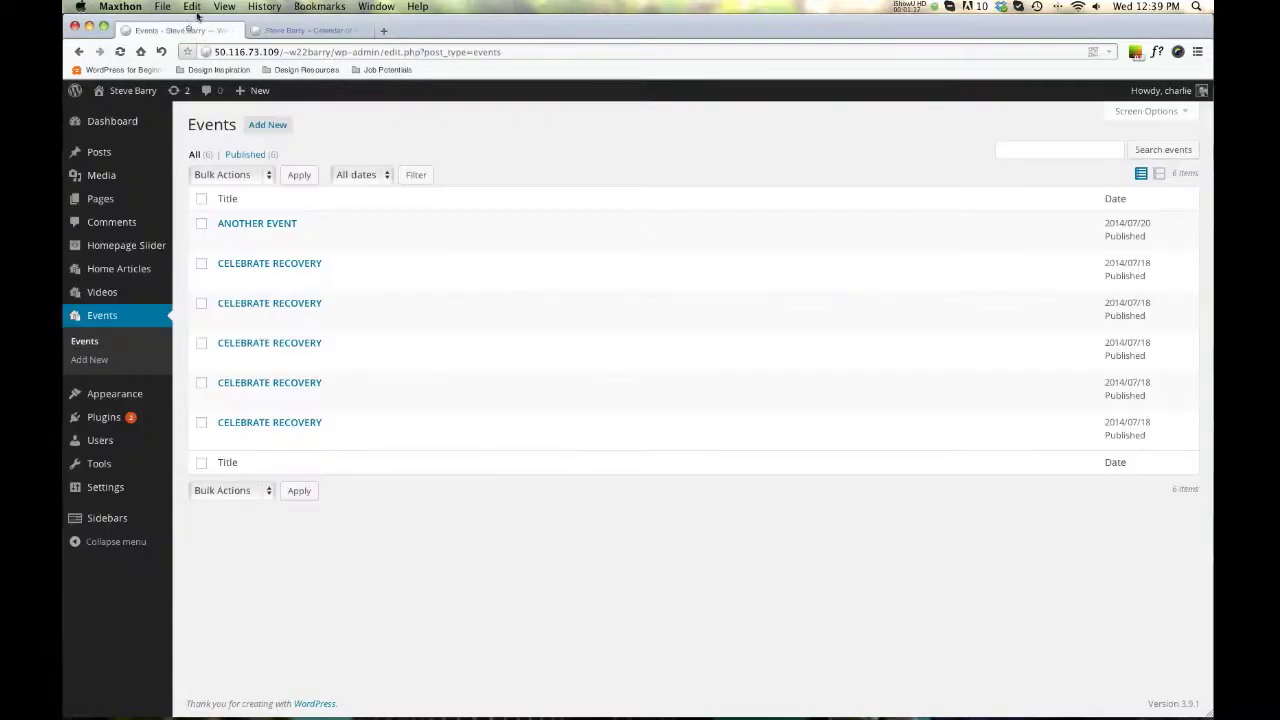
Add a new event titled "Sunday School Meet & Greet"
{"action": "left_click", "coordinate": [257, 124]}
{"action": "left_click", "coordinate": [290, 162]}
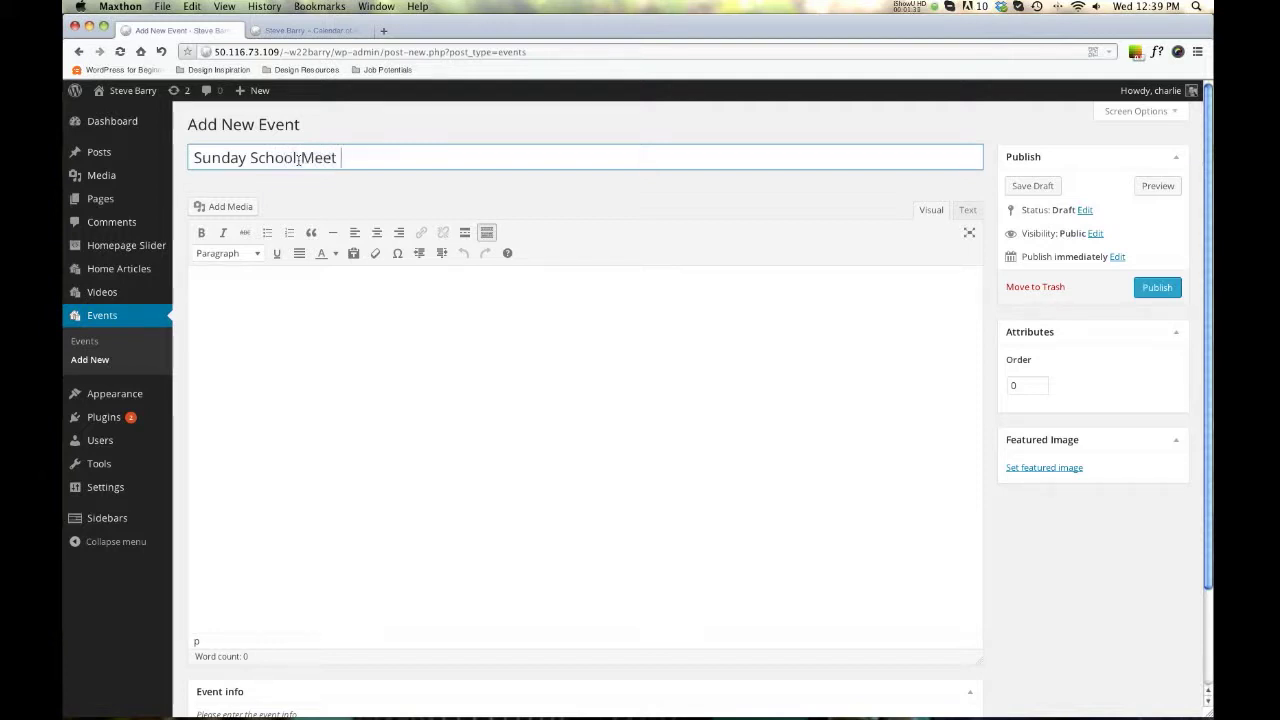
{"action": "type", "text": "& Greet"}
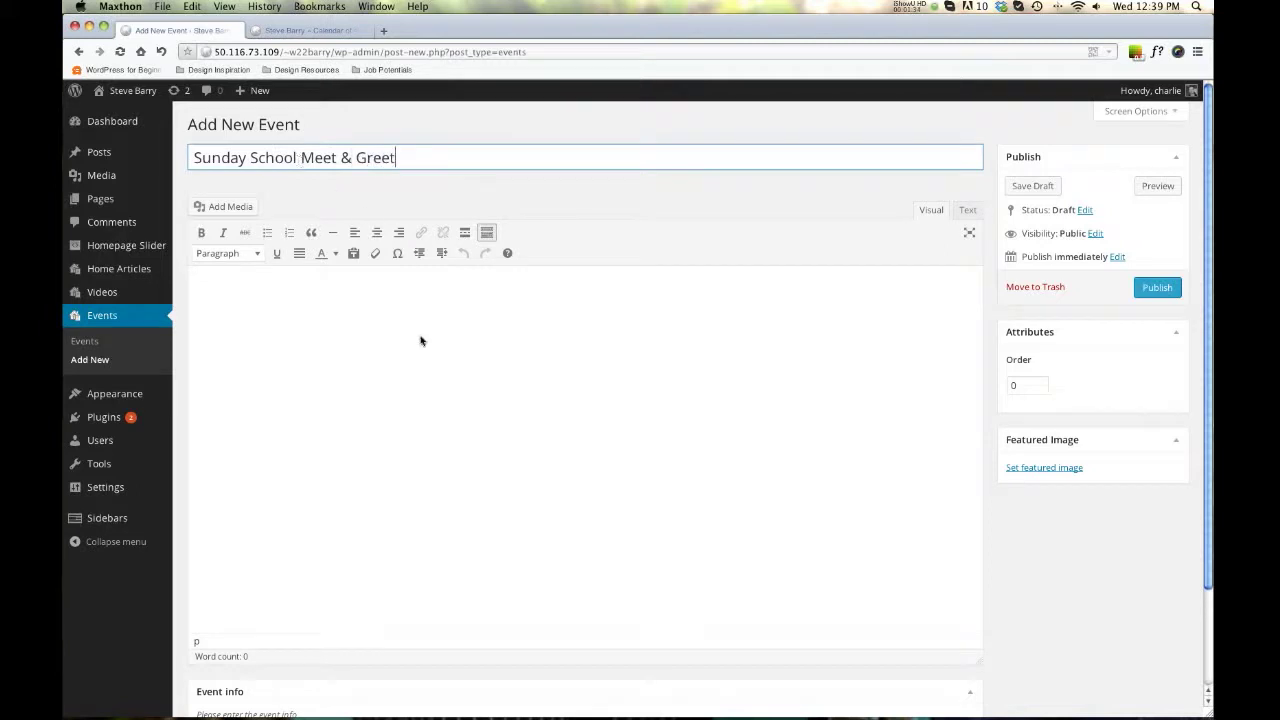
Copy the intro paragraph from the live Calendar of Events page and paste it twice into the new event's body
{"action": "left_click", "coordinate": [421, 341]}
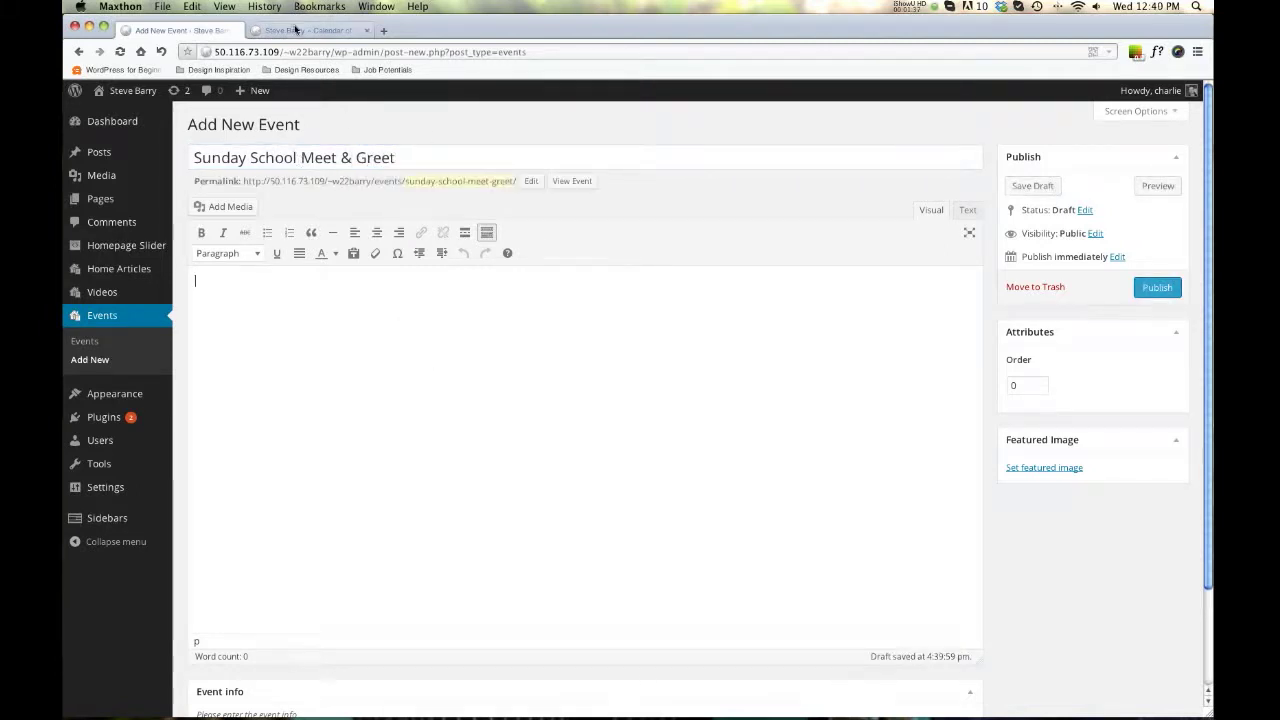
{"action": "key", "text": "ctrl+Tab"}
{"action": "left_click", "coordinate": [929, 291]}
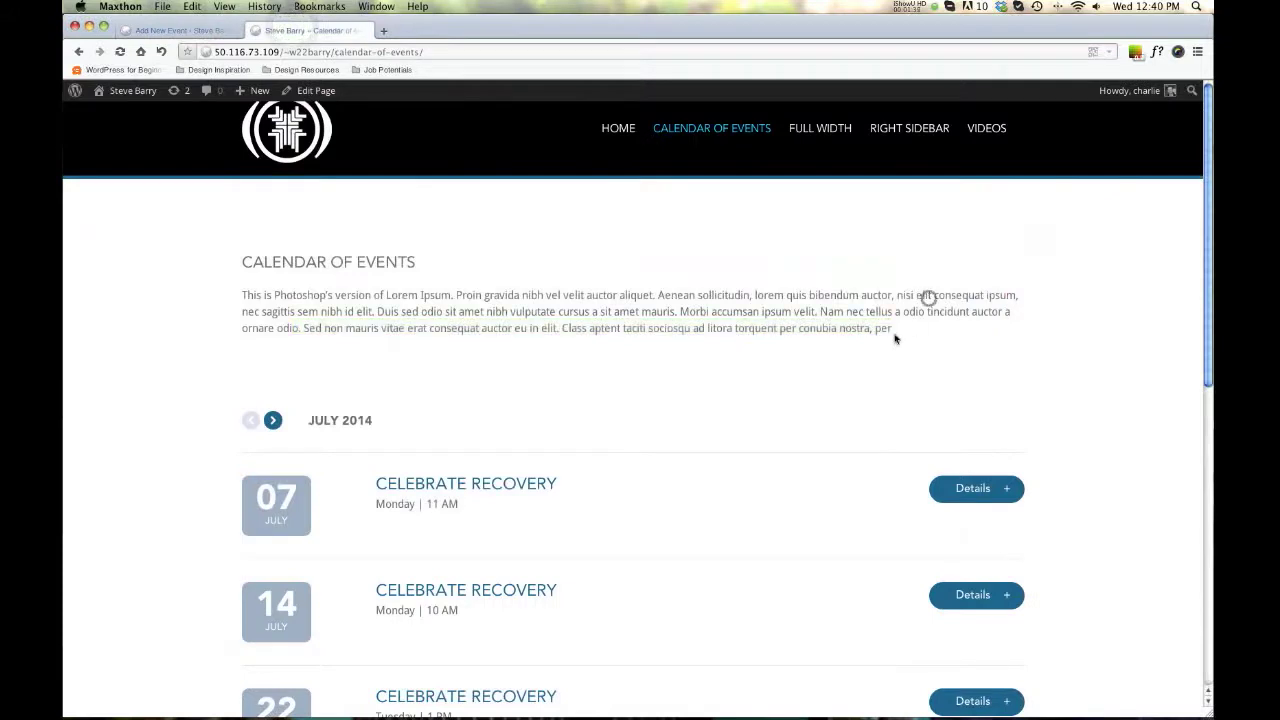
{"action": "left_click_drag", "start_coordinate": [893, 330], "coordinate": [243, 300]}
{"action": "key", "text": "super+c"}
{"action": "left_click", "coordinate": [150, 30]}
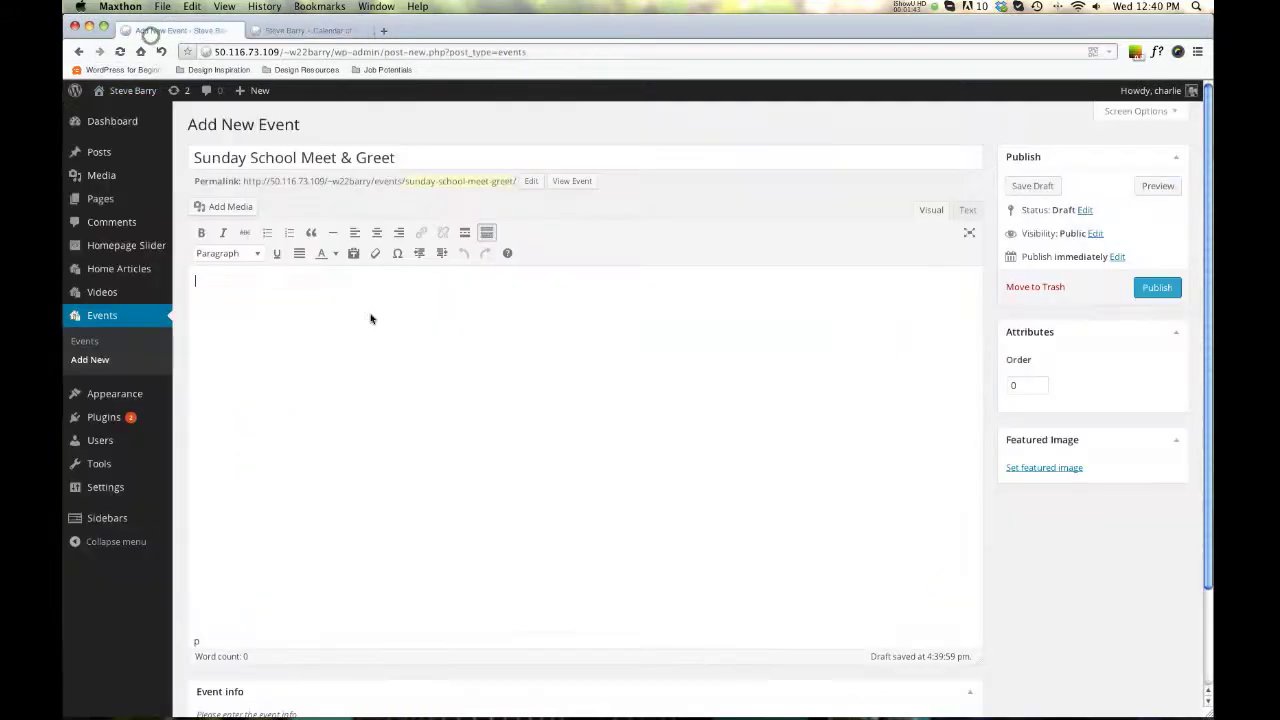
{"action": "key", "text": "super+v"}
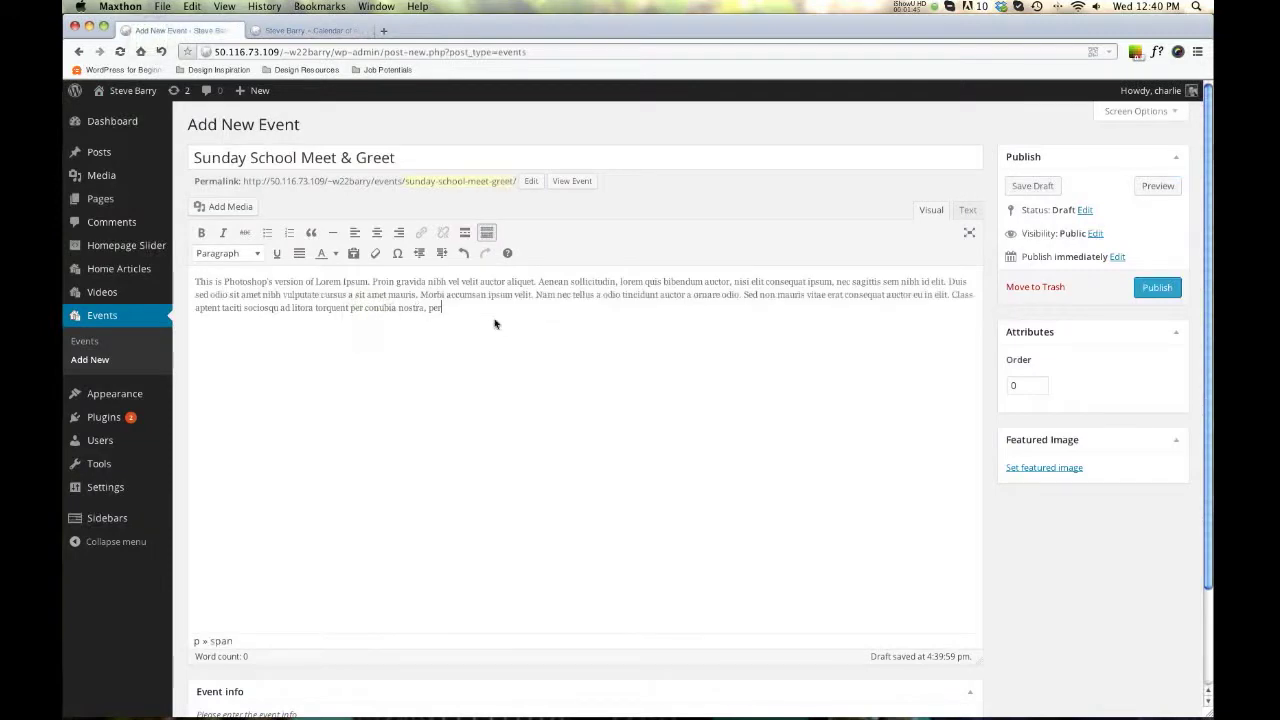
{"action": "key", "text": "super+v"}
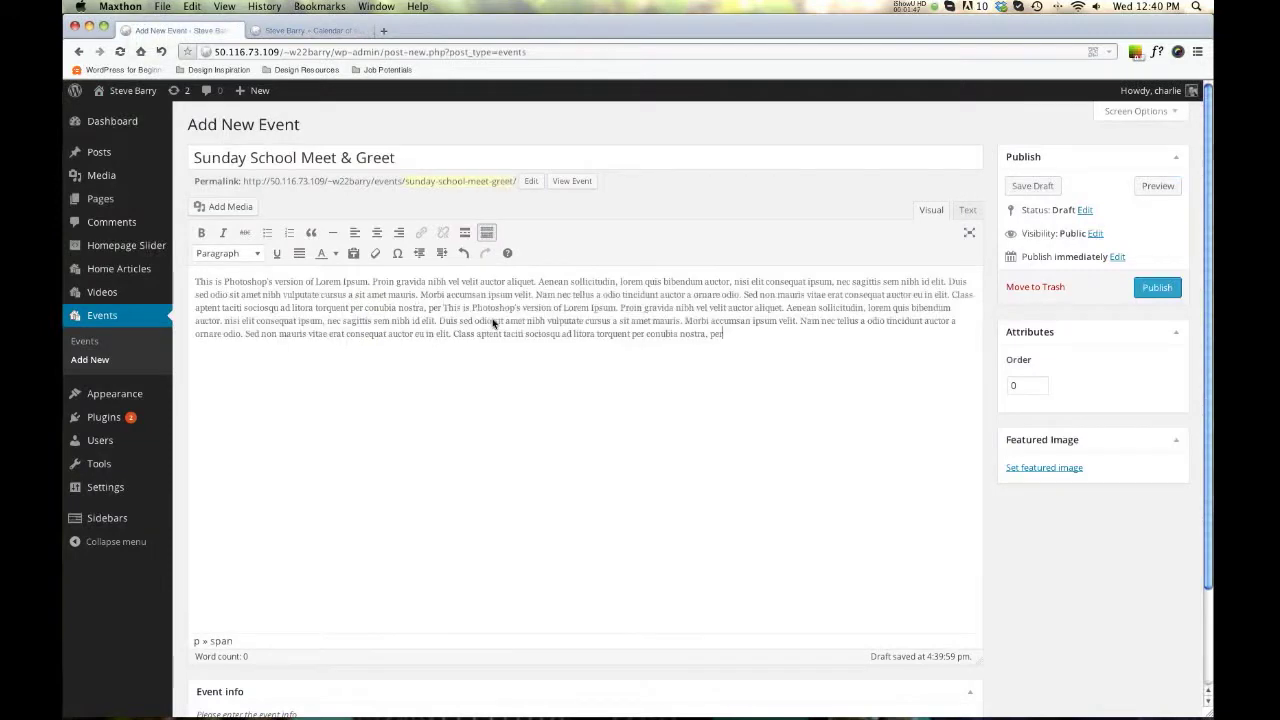
Start a new paragraph at the second "Aenean sollicitudin" and paste the copied text again at the end of the body
{"action": "left_click", "coordinate": [785, 307]}
{"action": "key", "text": "Return"}
{"action": "left_click", "coordinate": [875, 343]}
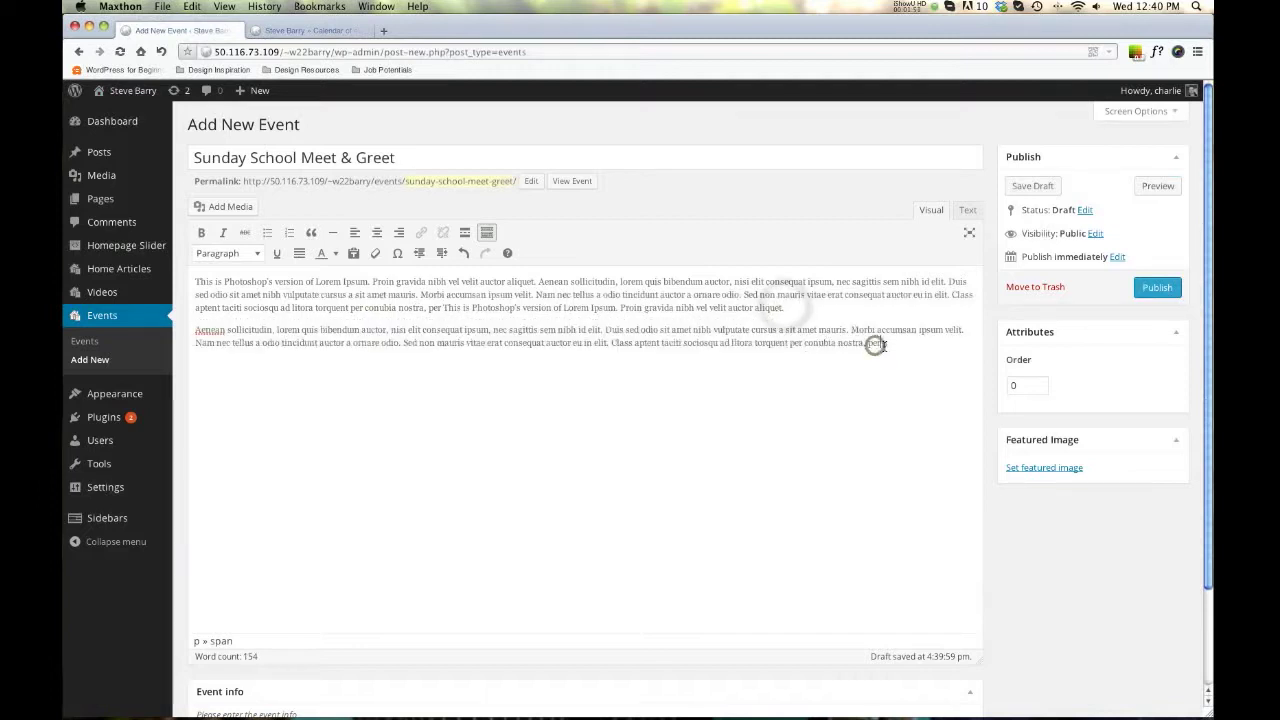
{"action": "key", "text": "super+v"}
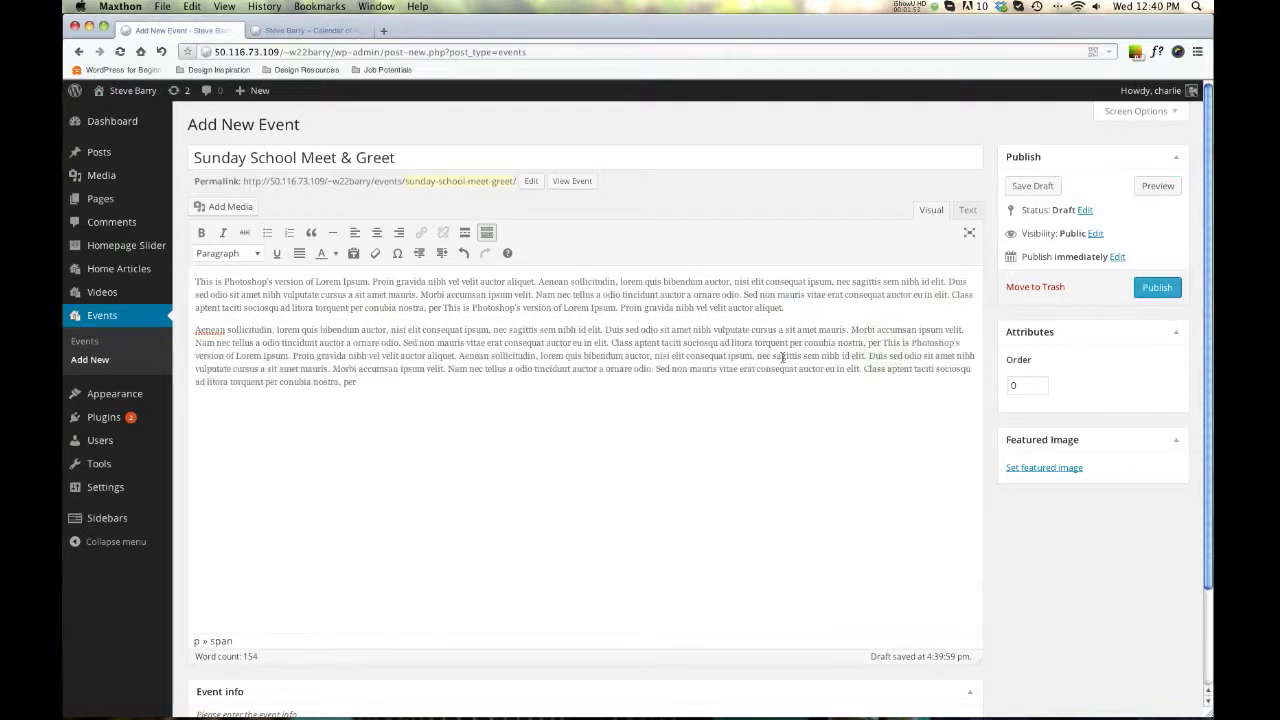
Link the phrase "nec sagittis sem nibh id elit. Duis sed odio" to # and paste the copied text once more at the body's end
{"action": "left_click_drag", "start_coordinate": [758, 356], "coordinate": [922, 356]}
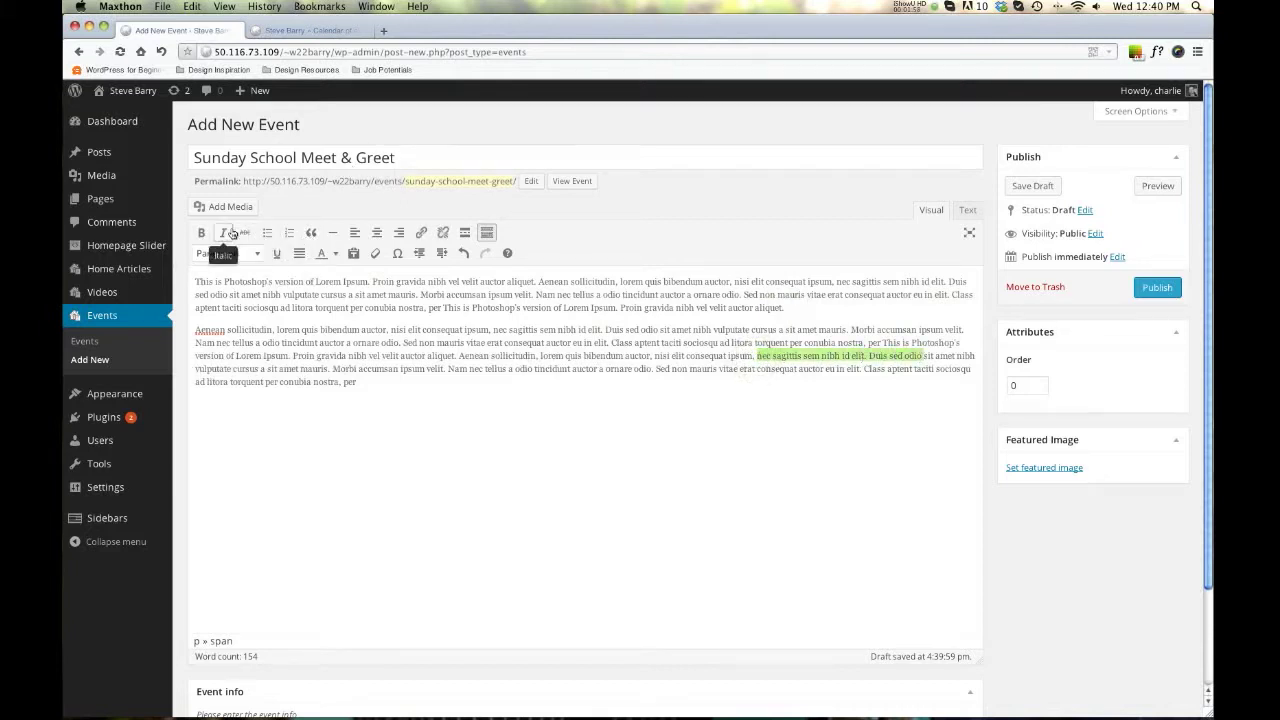
{"action": "left_click", "coordinate": [421, 235]}
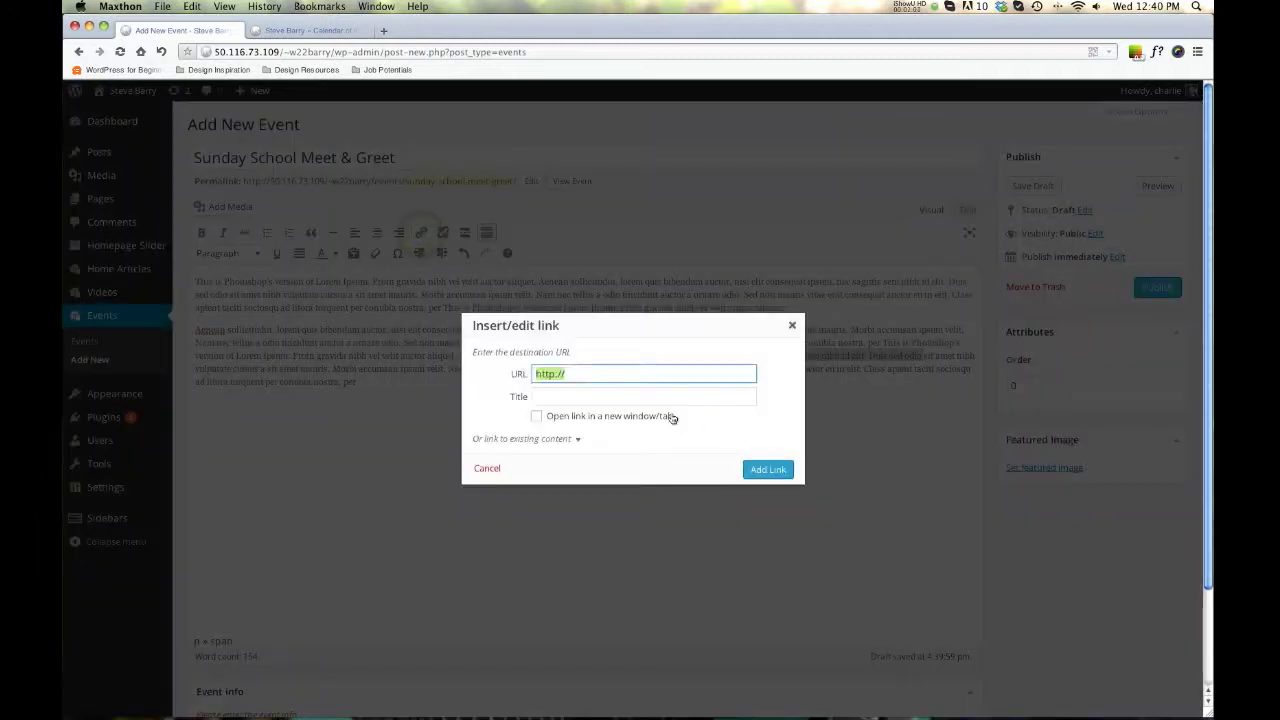
{"action": "left_click", "coordinate": [768, 469]}
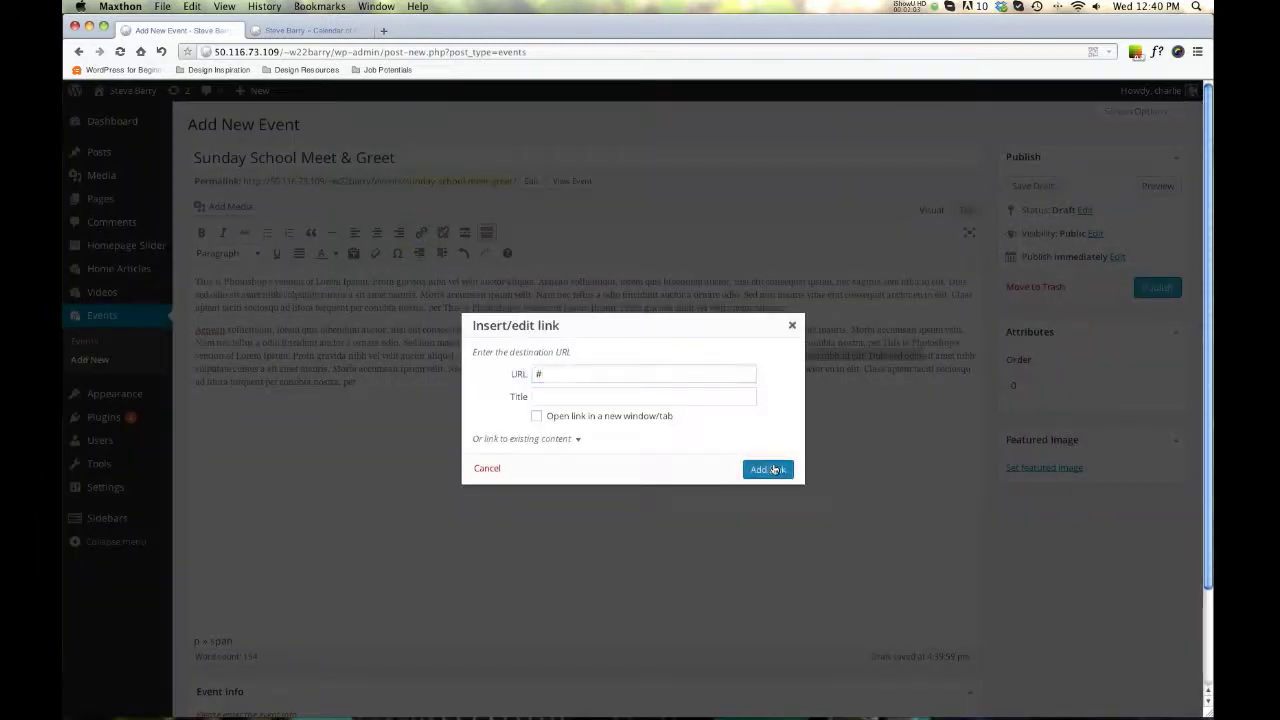
{"action": "left_click", "coordinate": [372, 381]}
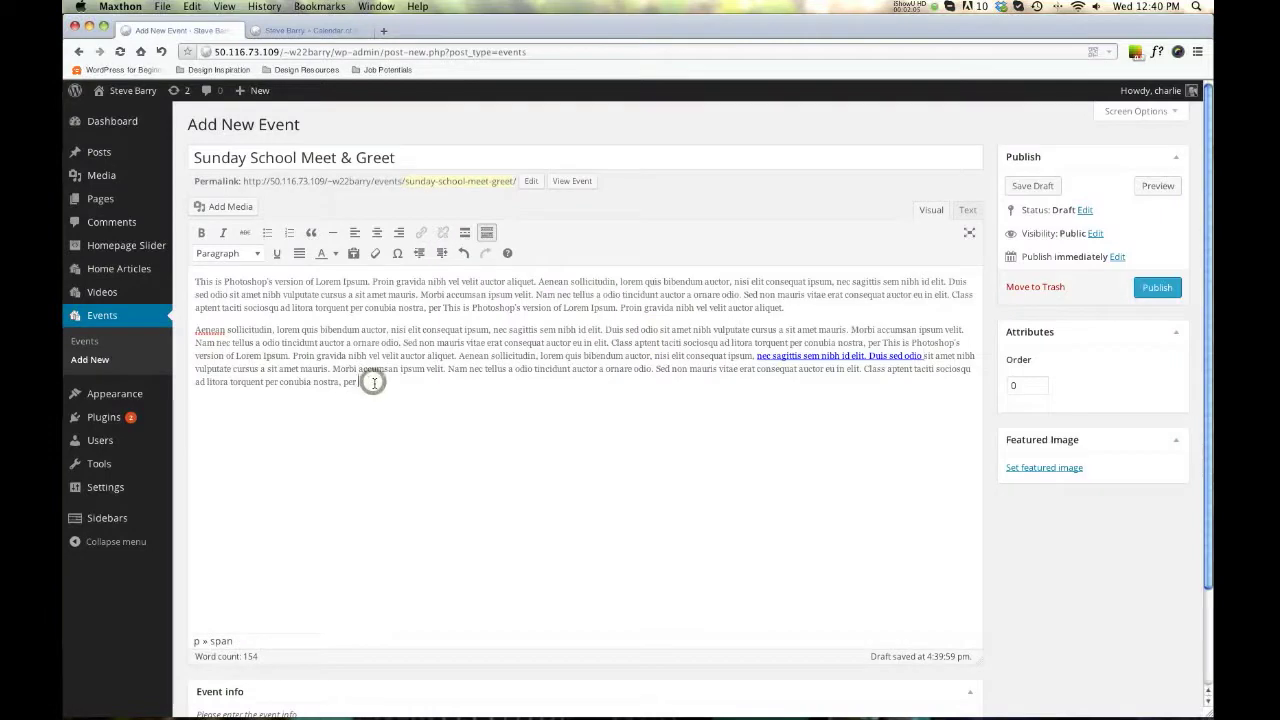
{"action": "key", "text": "super+v"}
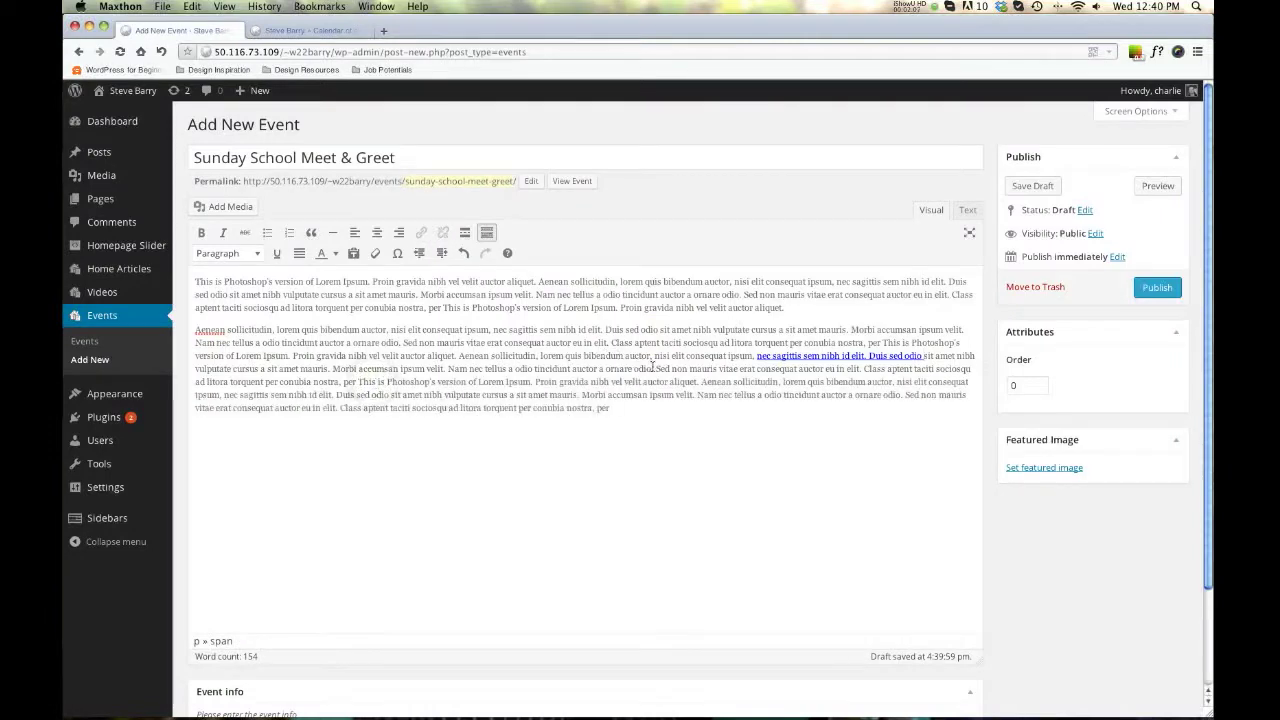
Start new paragraphs at "Sed non mauris" and at the following "Duis sed odio", and format the "Sed non mauris" paragraph as a blockquote
{"action": "left_click", "coordinate": [652, 368]}
{"action": "key", "text": "Return"}
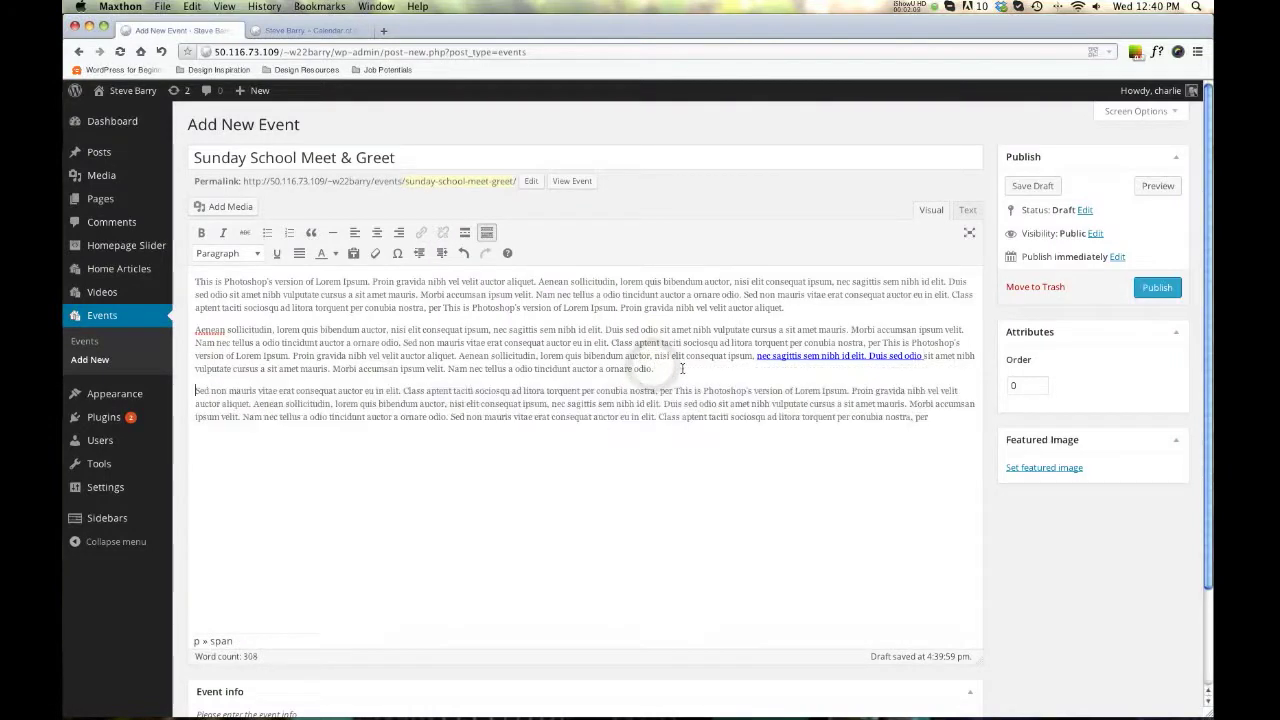
{"action": "left_click", "coordinate": [663, 404]}
{"action": "key", "text": "Return"}
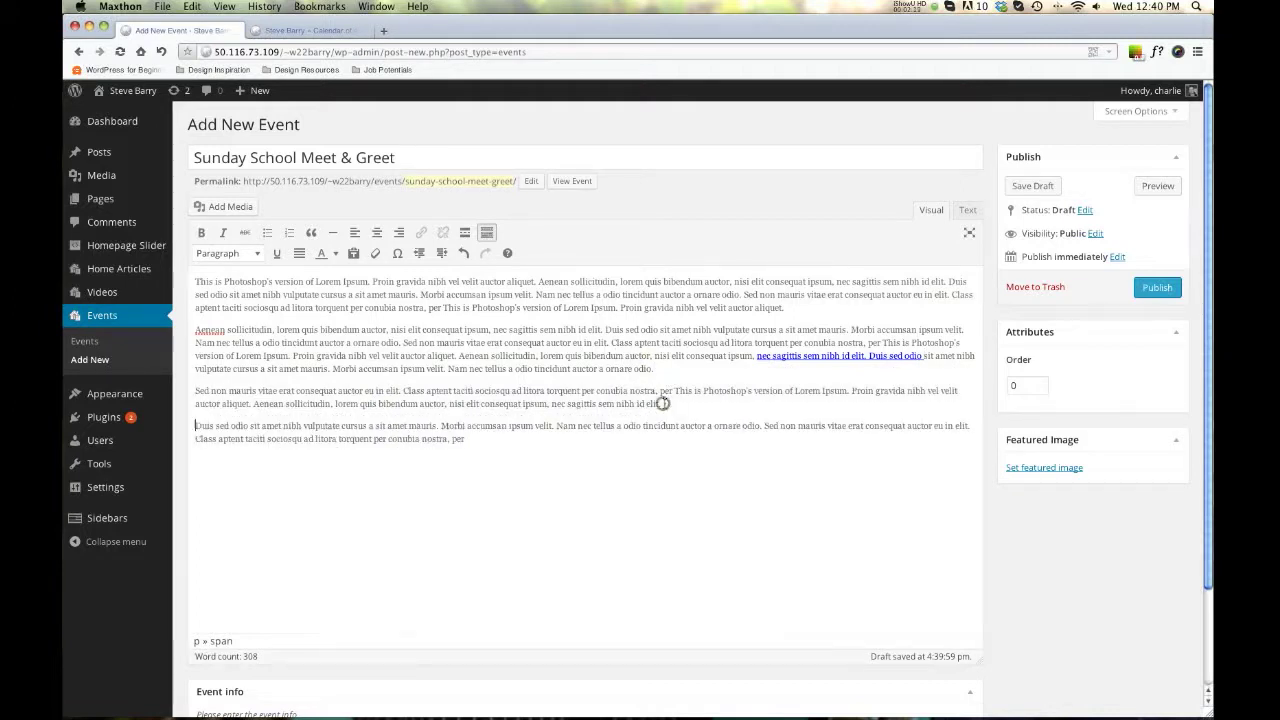
{"action": "triple_click", "coordinate": [663, 404]}
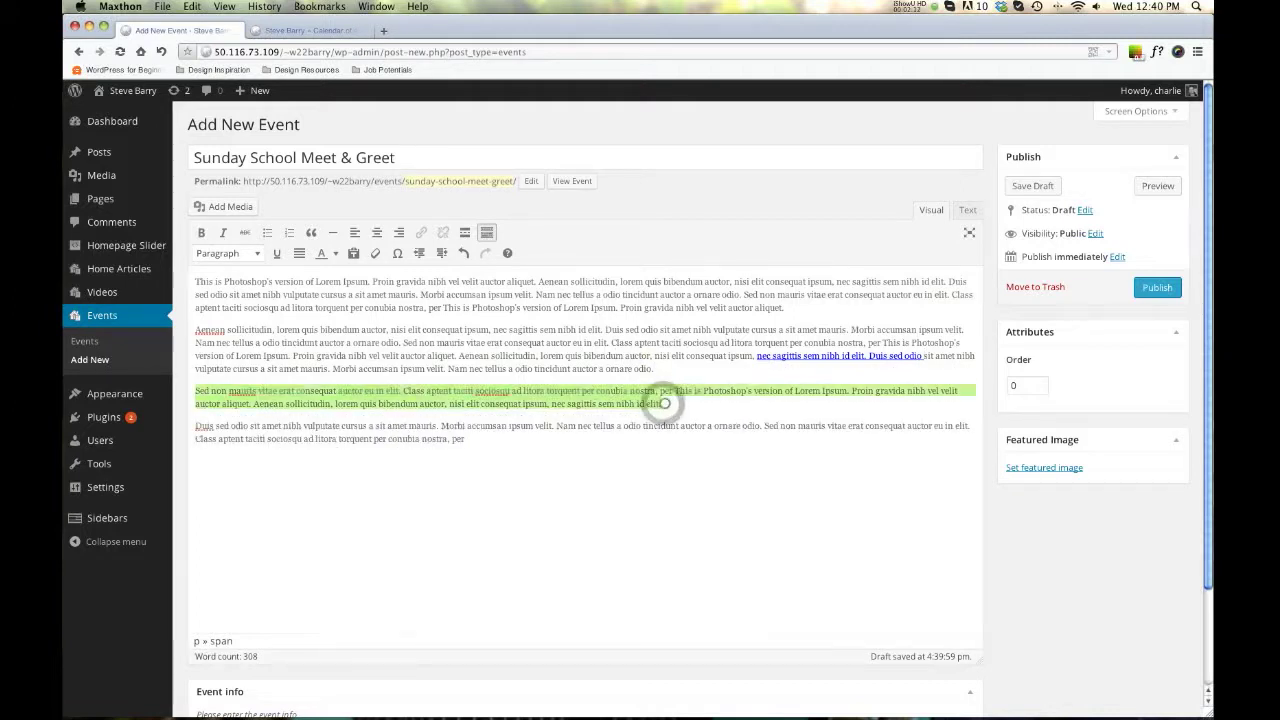
{"action": "left_click", "coordinate": [311, 232]}
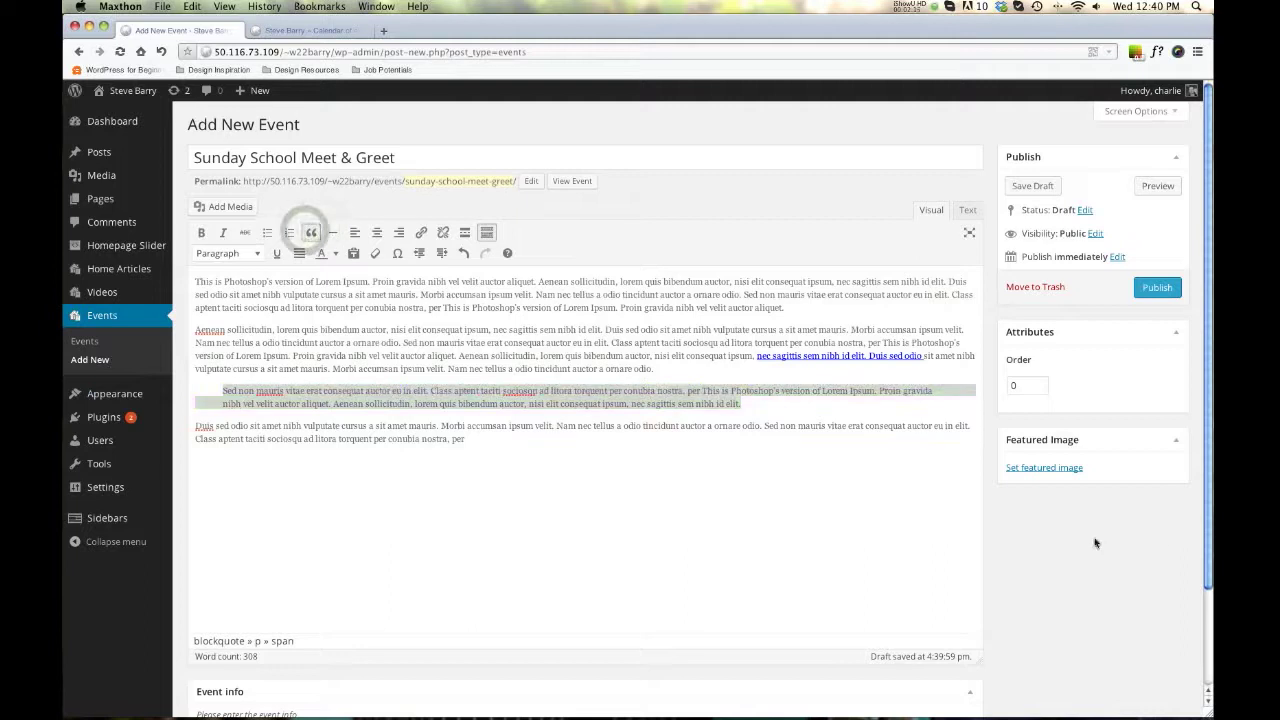
Set the media library photo of the man with arms raised towards the sky (78320887.jpg) as the event's featured image
{"action": "left_click", "coordinate": [1043, 467]}
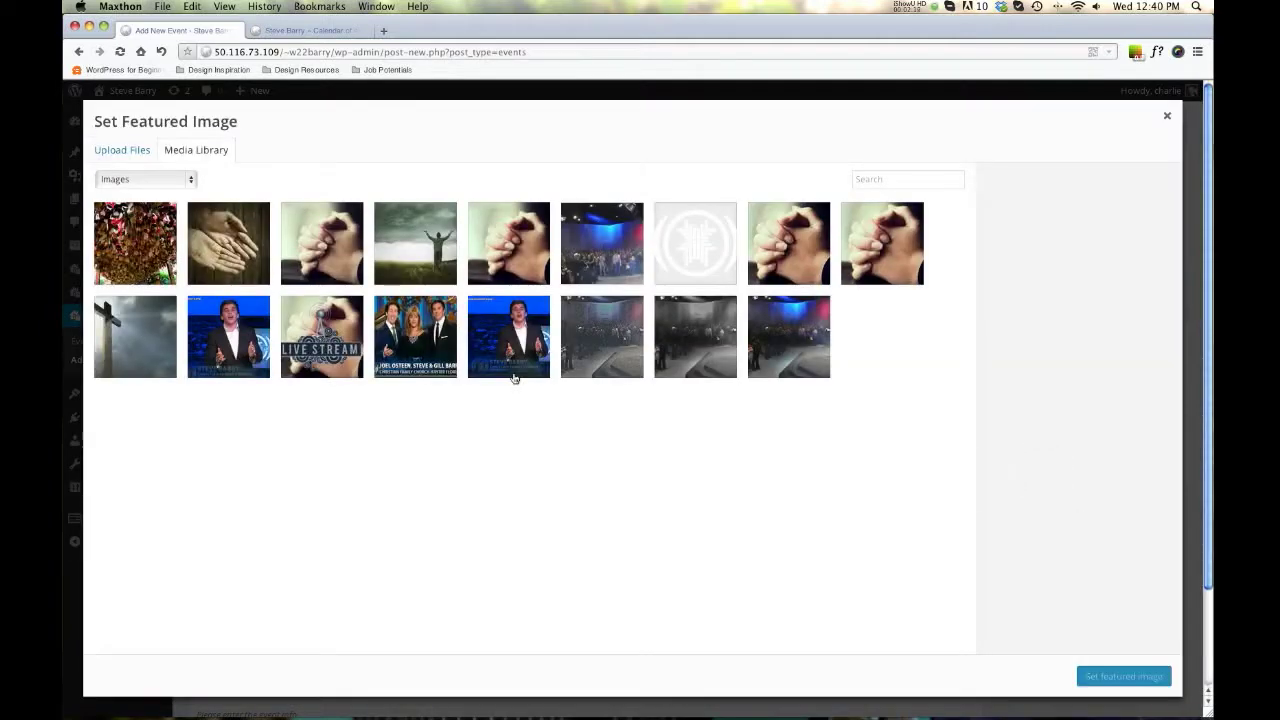
{"action": "left_click", "coordinate": [517, 255]}
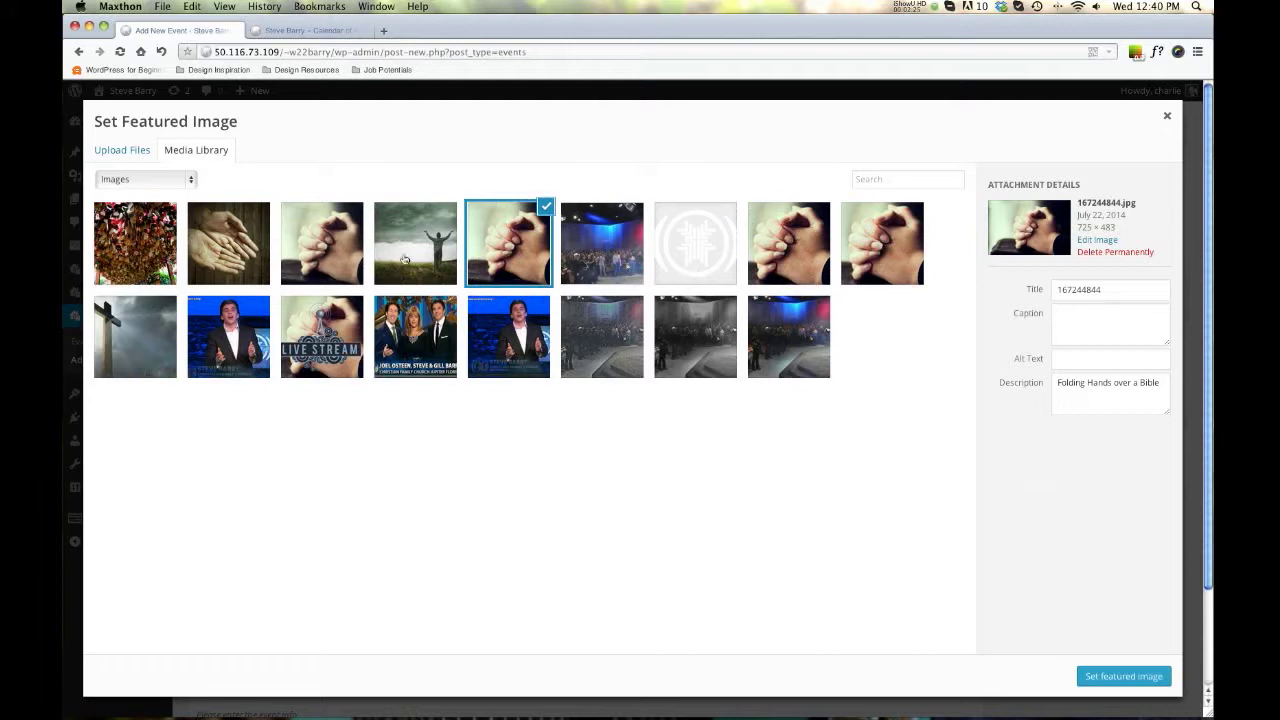
{"action": "left_click", "coordinate": [385, 247]}
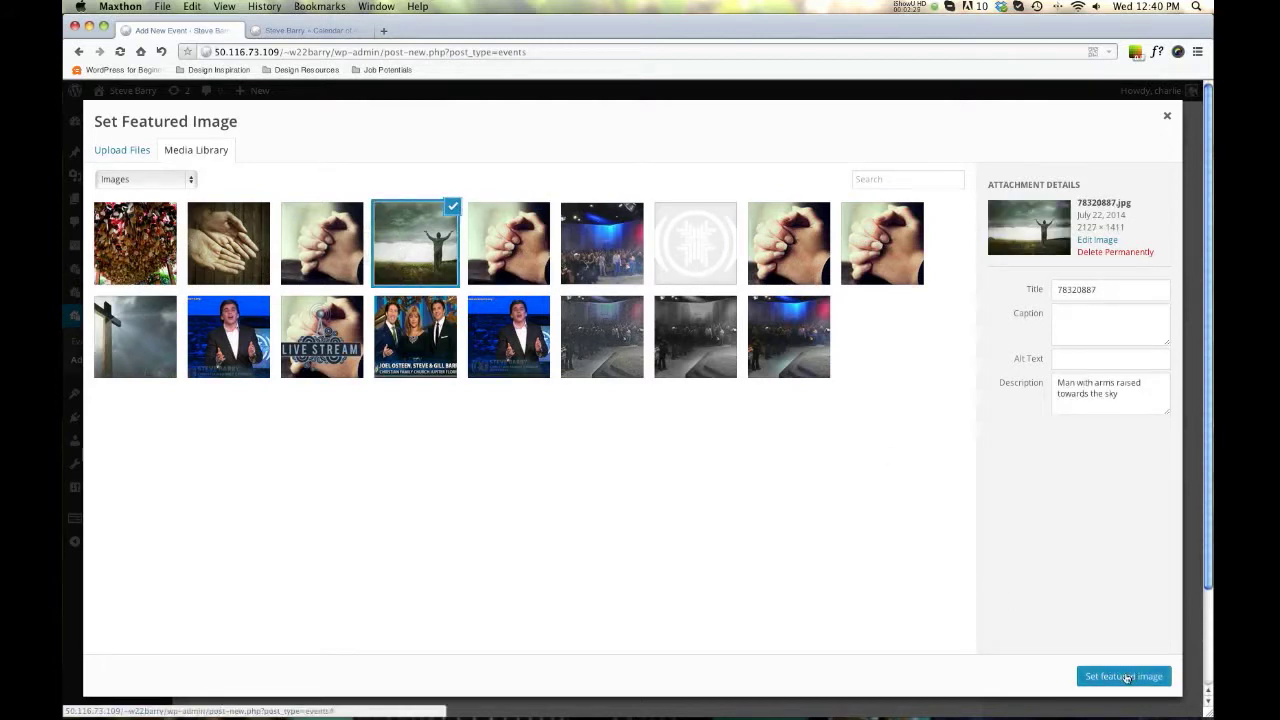
{"action": "left_click", "coordinate": [1127, 678]}
{"action": "scroll", "coordinate": [624, 527], "scroll_direction": "down", "scroll_amount": 2}
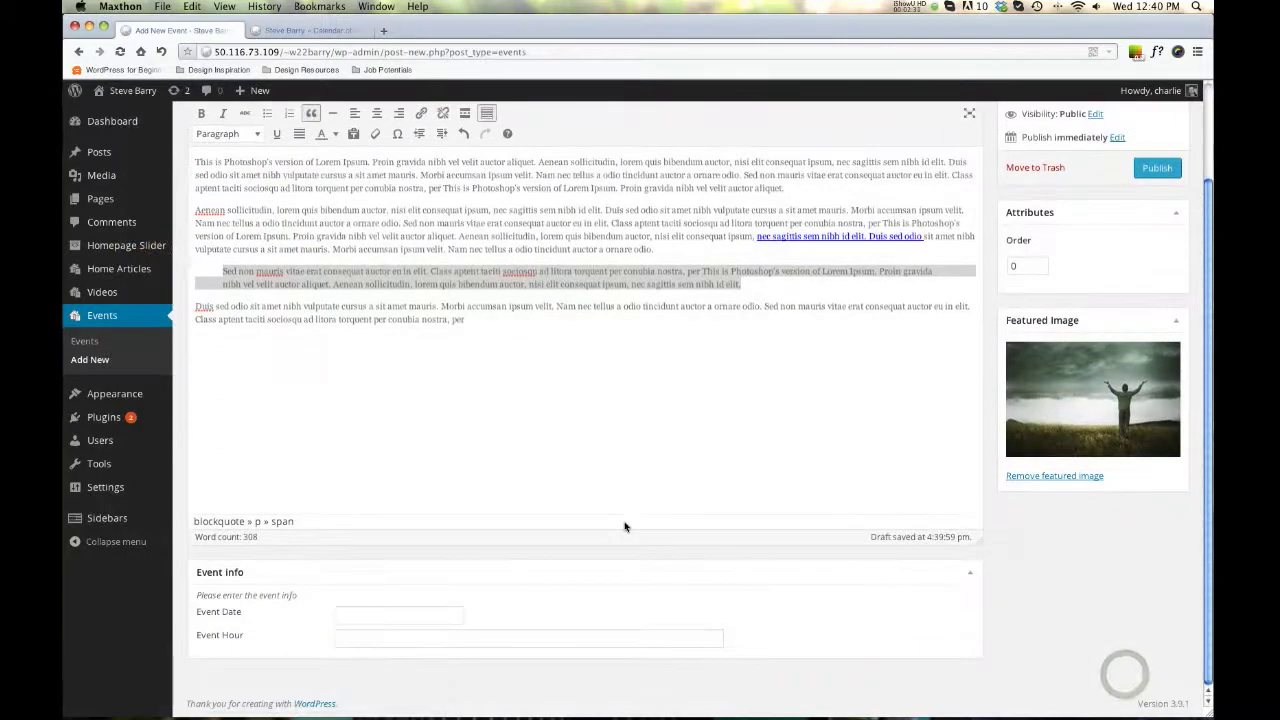
{"action": "scroll", "coordinate": [680, 310], "scroll_direction": "up", "scroll_amount": 2}
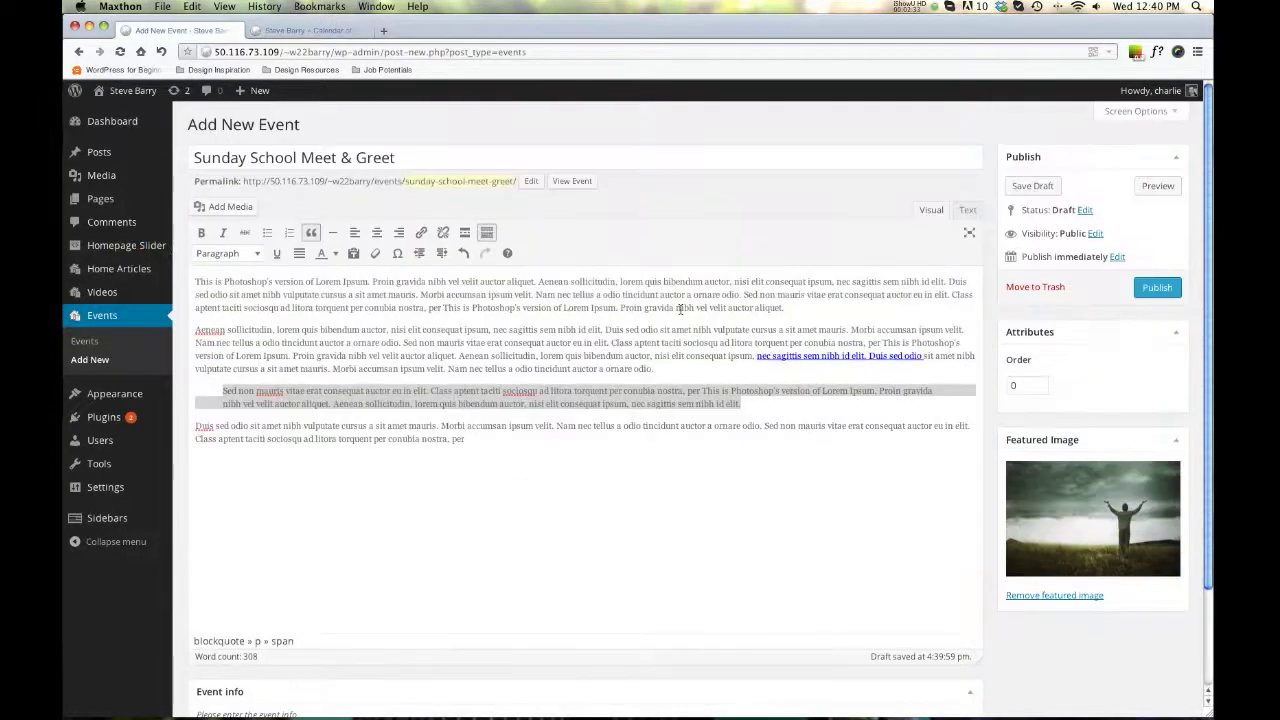
Save the event as a draft and paste the copied placeholder text again at the end of the last paragraph
{"action": "left_click", "coordinate": [1033, 187]}
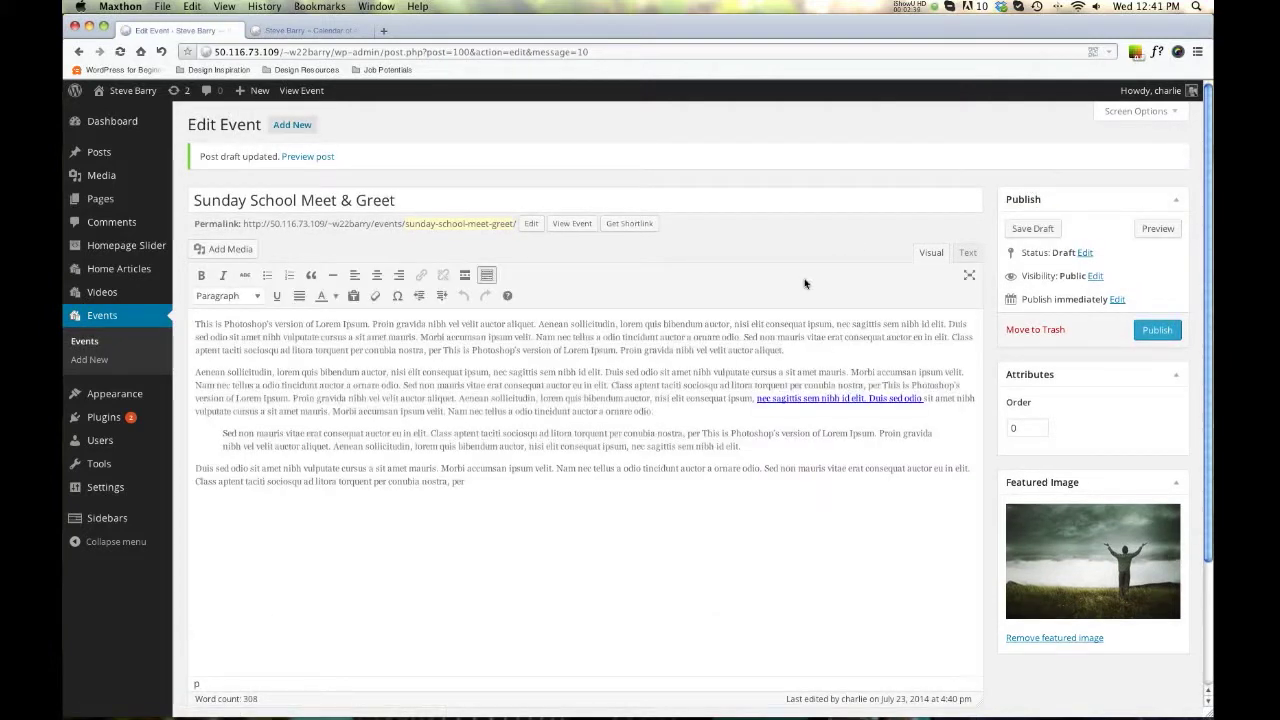
{"action": "left_click", "coordinate": [464, 487]}
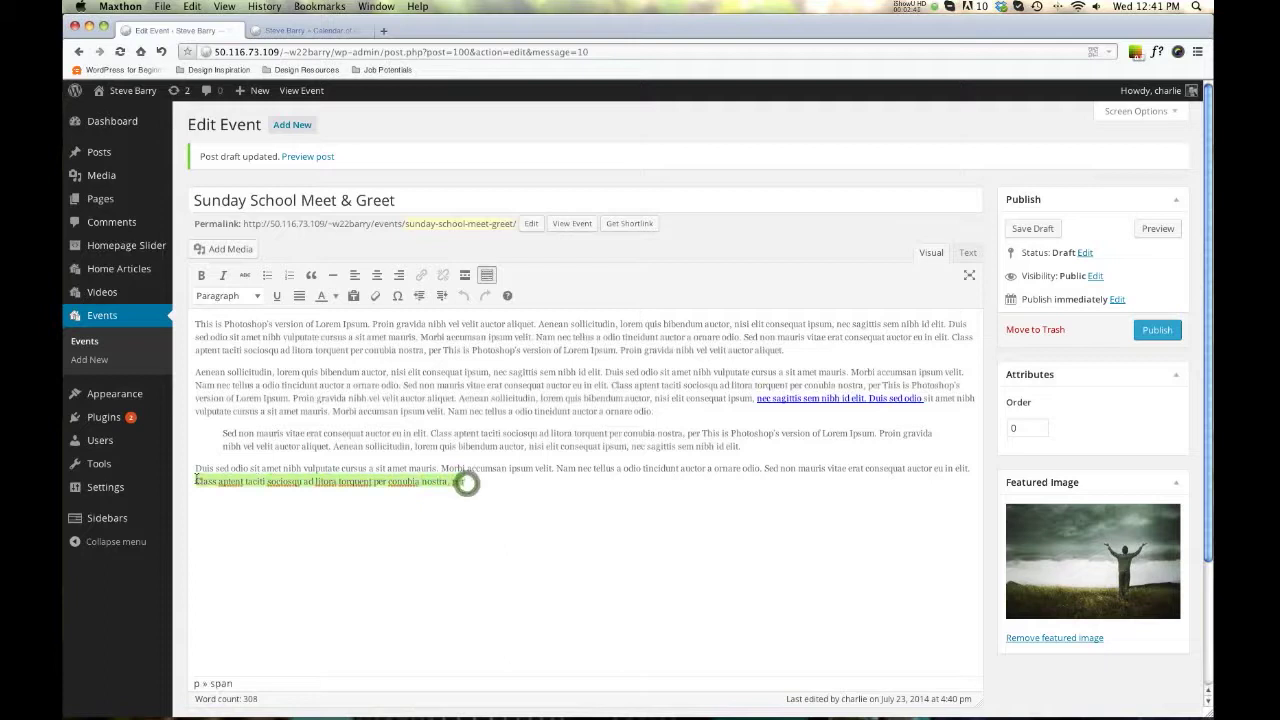
{"action": "type", "text": "This is Photoshop's version of Lorem Ipsum. Proin gravida nibh vel velit auctor aliquet. Aenean sollicitudin, lorem quis bibendum auctor, nisi elit consequat ipsum, nec sagittis sem nibh id elit. Duis sed odio sit amet nibh vulputate cursus a sit amet mauris. Morbi accumsan ipsum velit. Nam nec tellus a odio tincidunt auctor a ornare odio. Sed non mauris vitae erat consequat auctor eu in elit. Class aptent taciti sociosqu ad litora torquent per conubia nostra, per"}
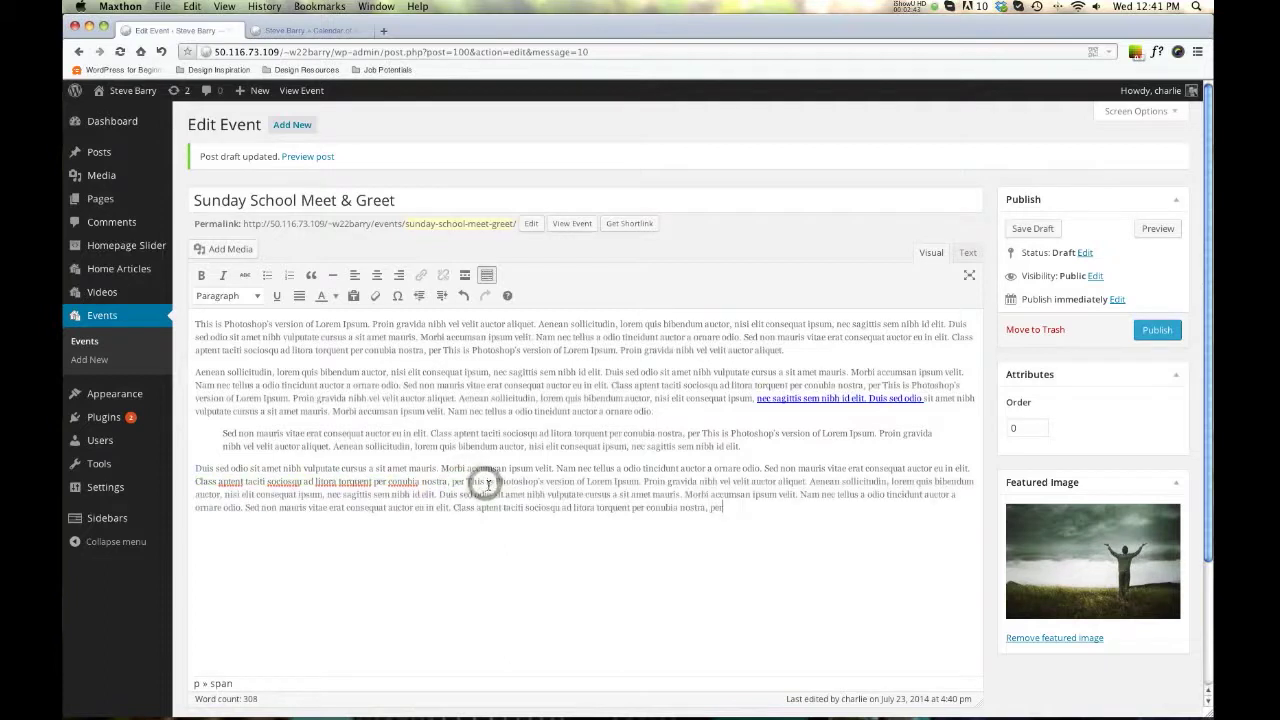
Set the event date to 09/10/2014
{"action": "scroll", "coordinate": [489, 490], "scroll_direction": "down", "scroll_amount": 3}
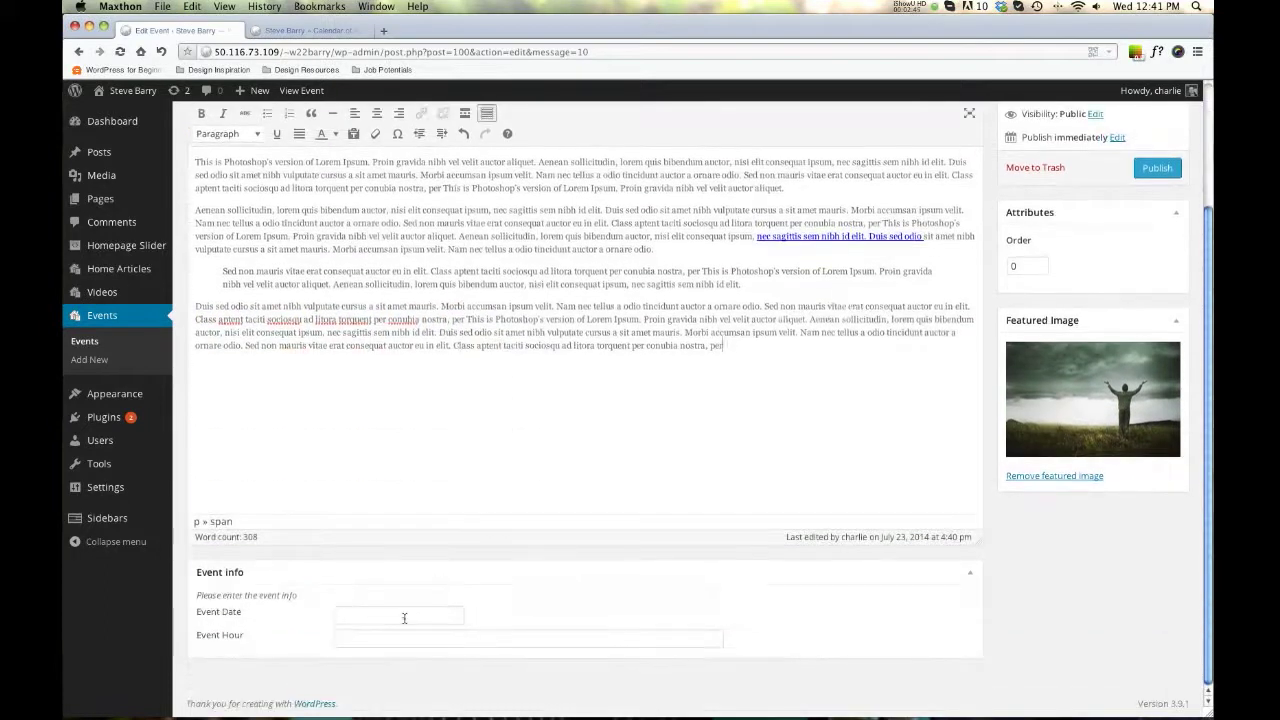
{"action": "left_click", "coordinate": [404, 618]}
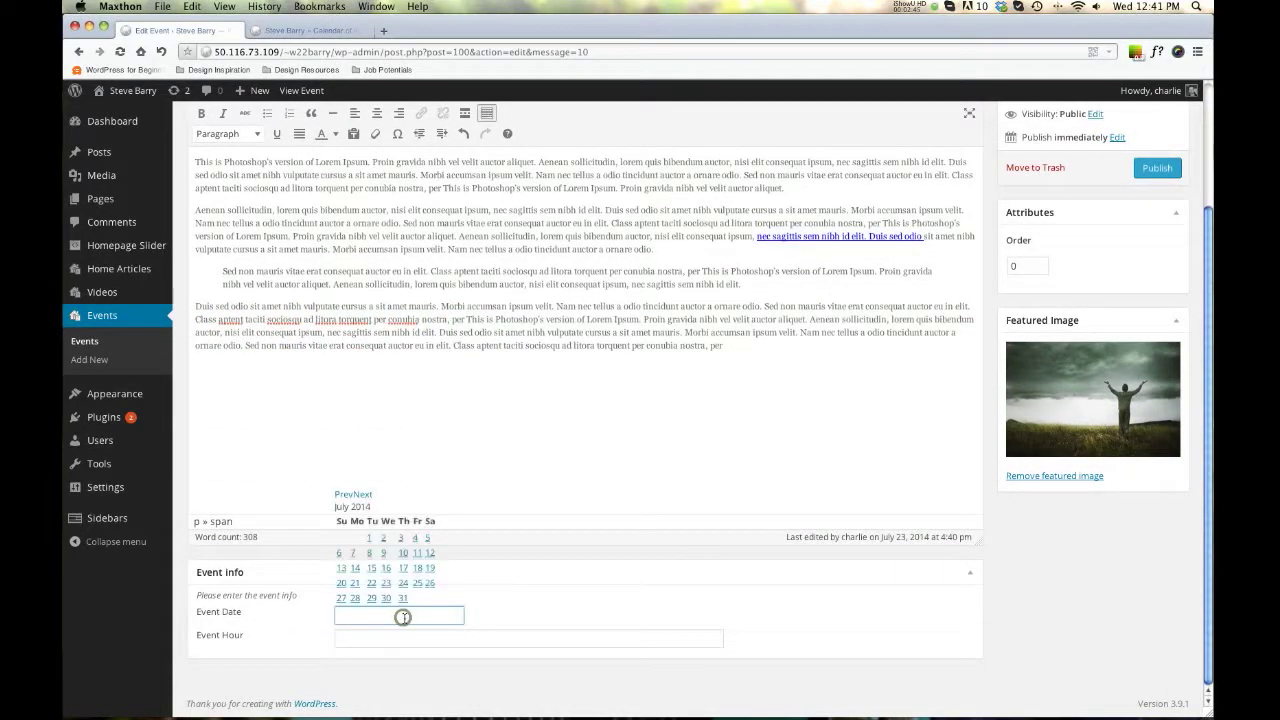
{"action": "left_click", "coordinate": [362, 494]}
{"action": "left_click", "coordinate": [362, 494]}
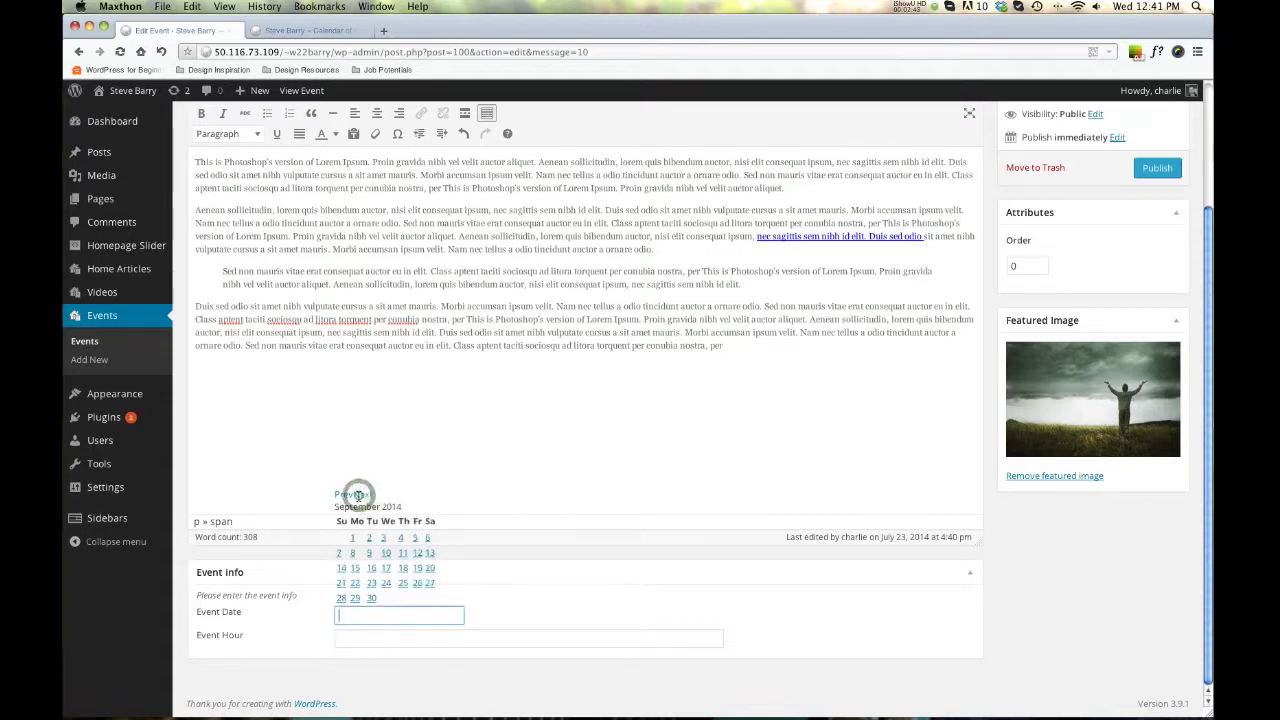
{"action": "left_click", "coordinate": [386, 552]}
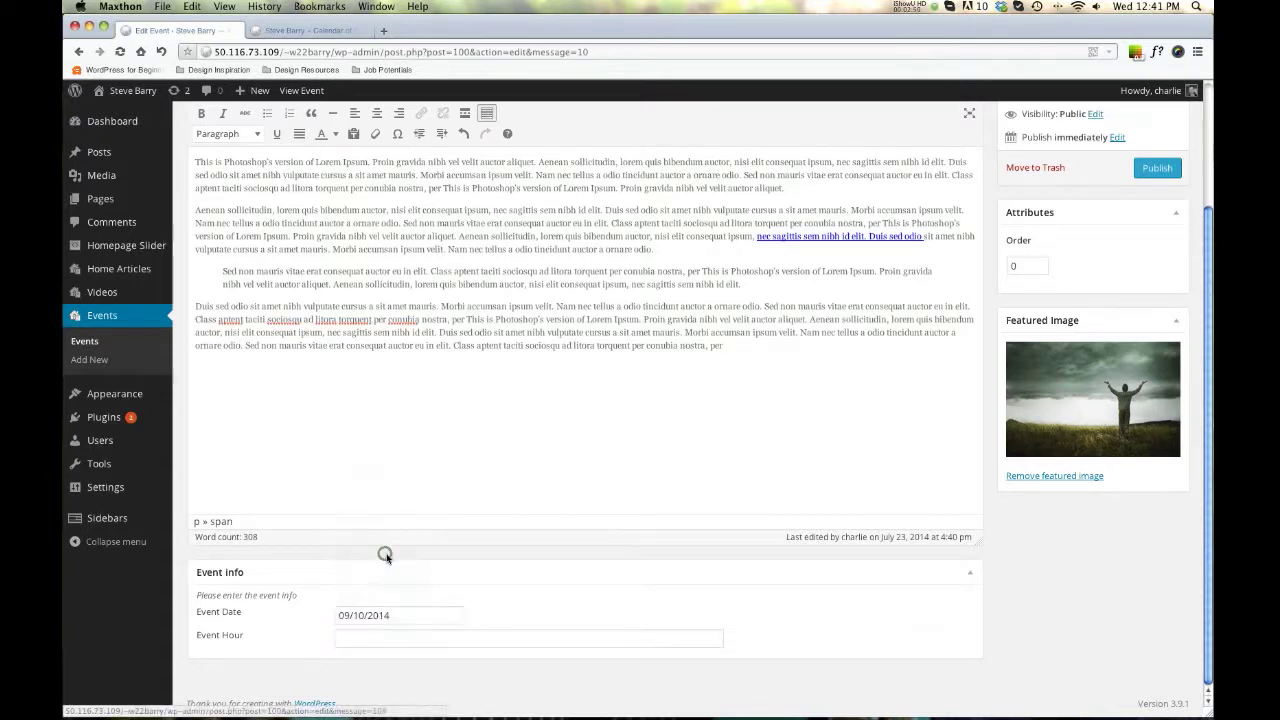
Set the event hour to 12pm and publish the event
{"action": "left_click", "coordinate": [351, 639]}
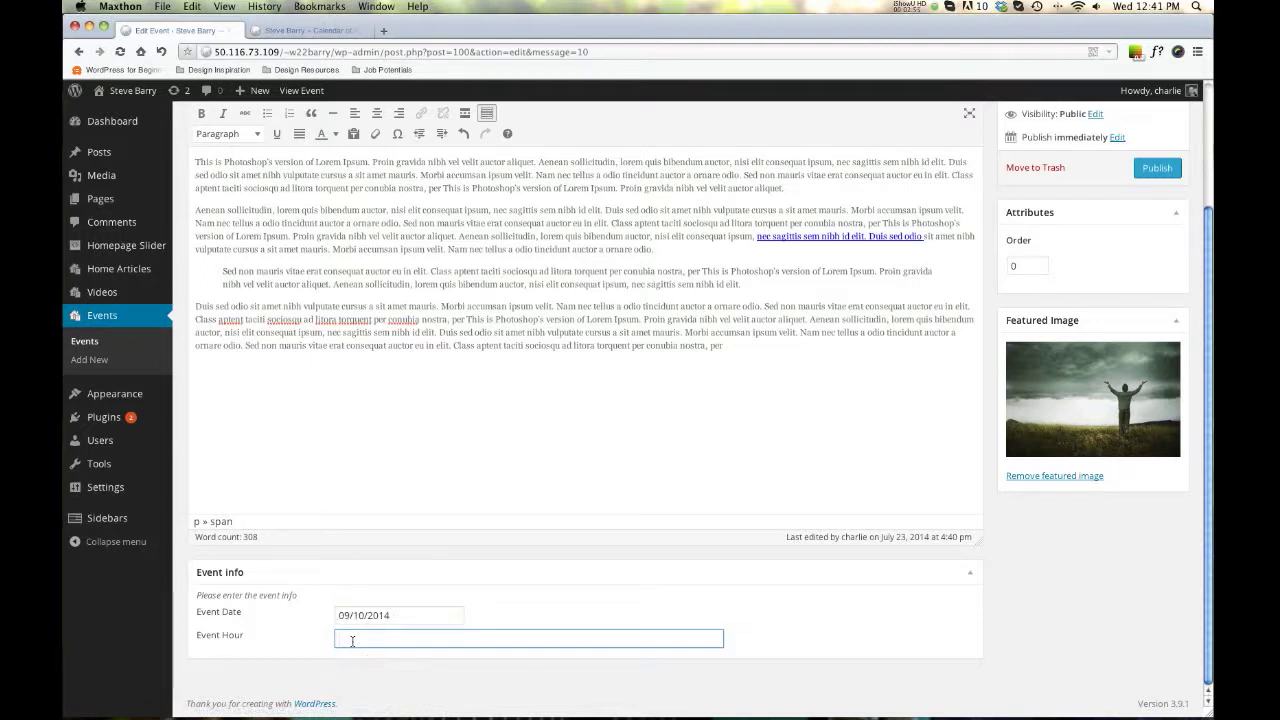
{"action": "type", "text": "12pm"}
{"action": "triple_click", "coordinate": [608, 589]}
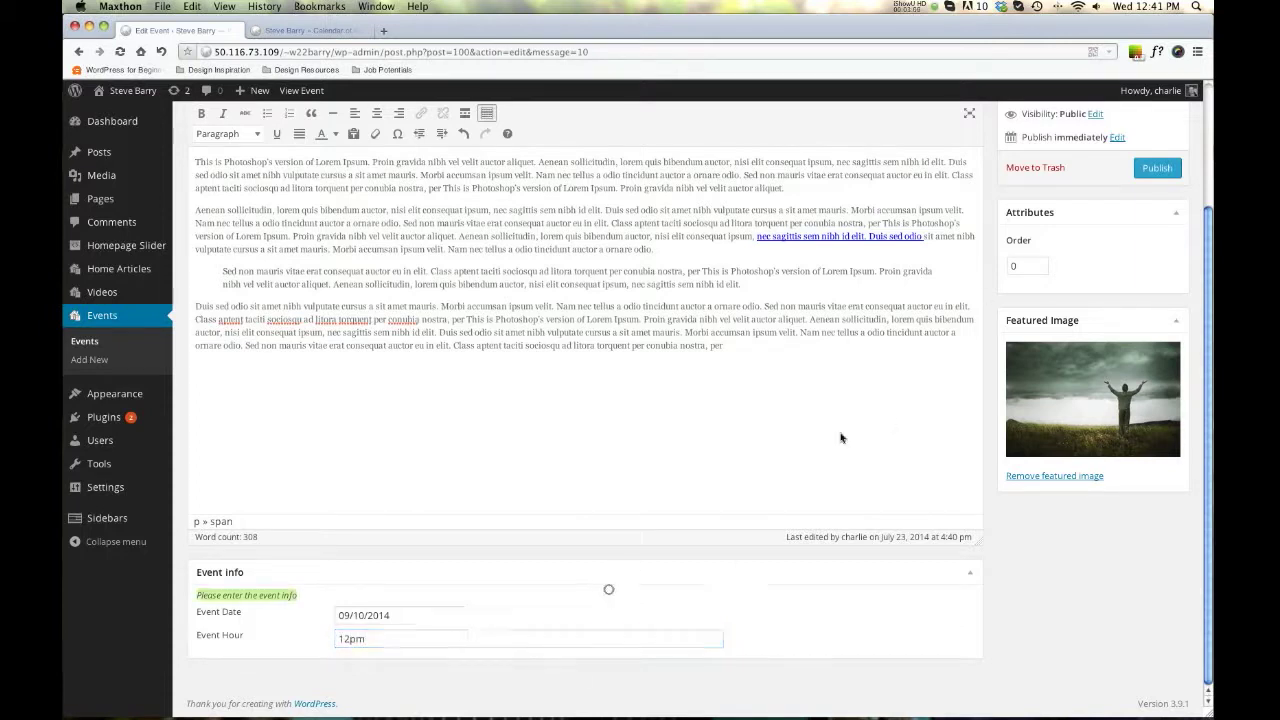
{"action": "left_click", "coordinate": [1157, 167]}
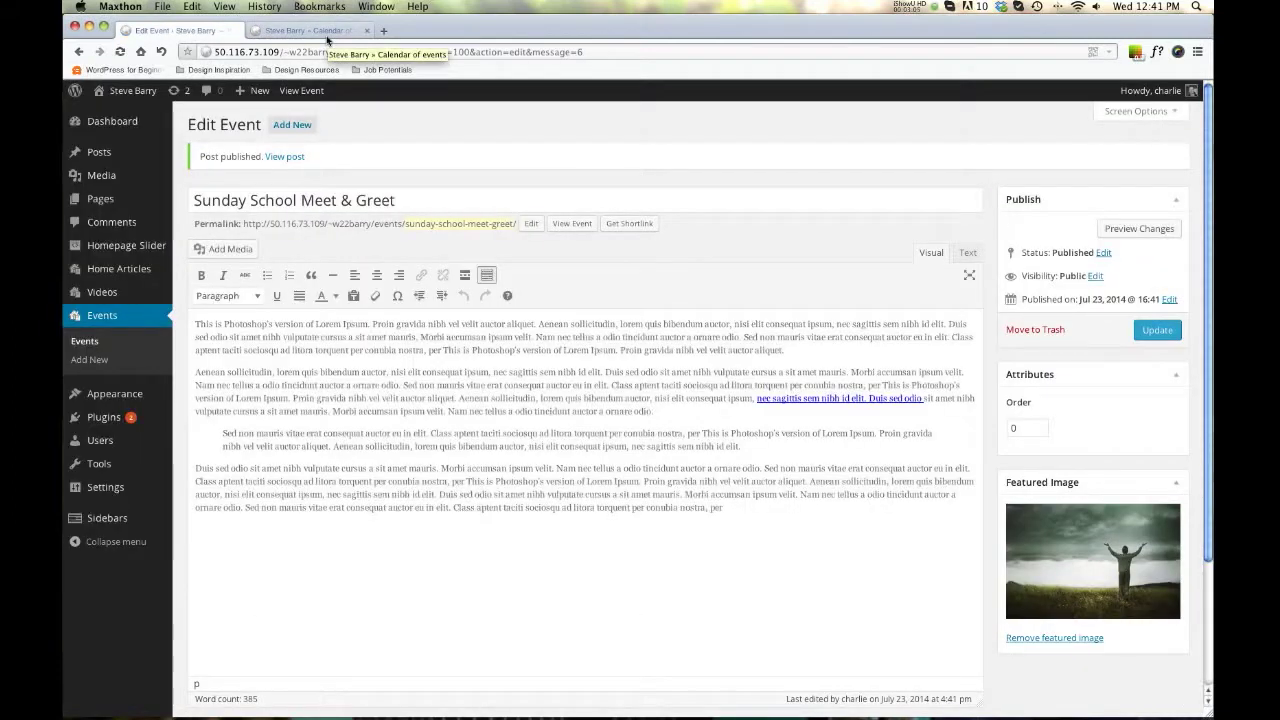
Reload the live Calendar of Events page, look through the July 2014 events and browse forward to September 2014
{"action": "left_click", "coordinate": [327, 34]}
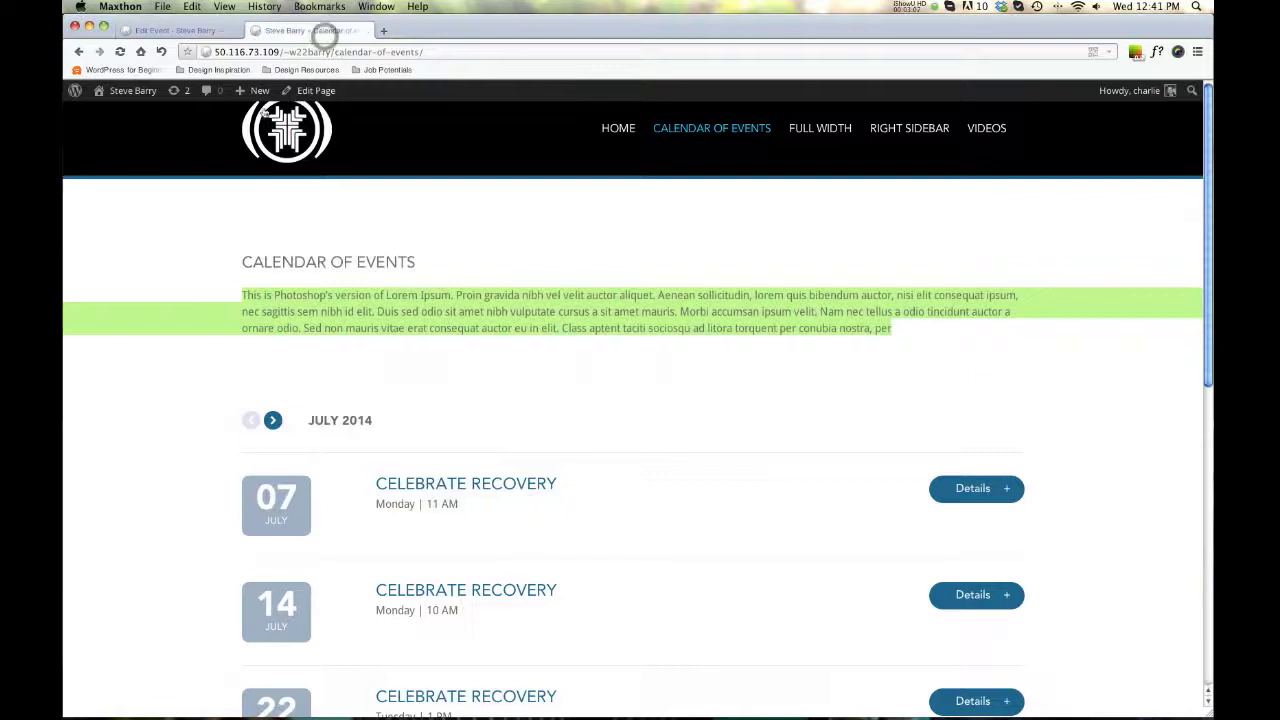
{"action": "left_click", "coordinate": [124, 51]}
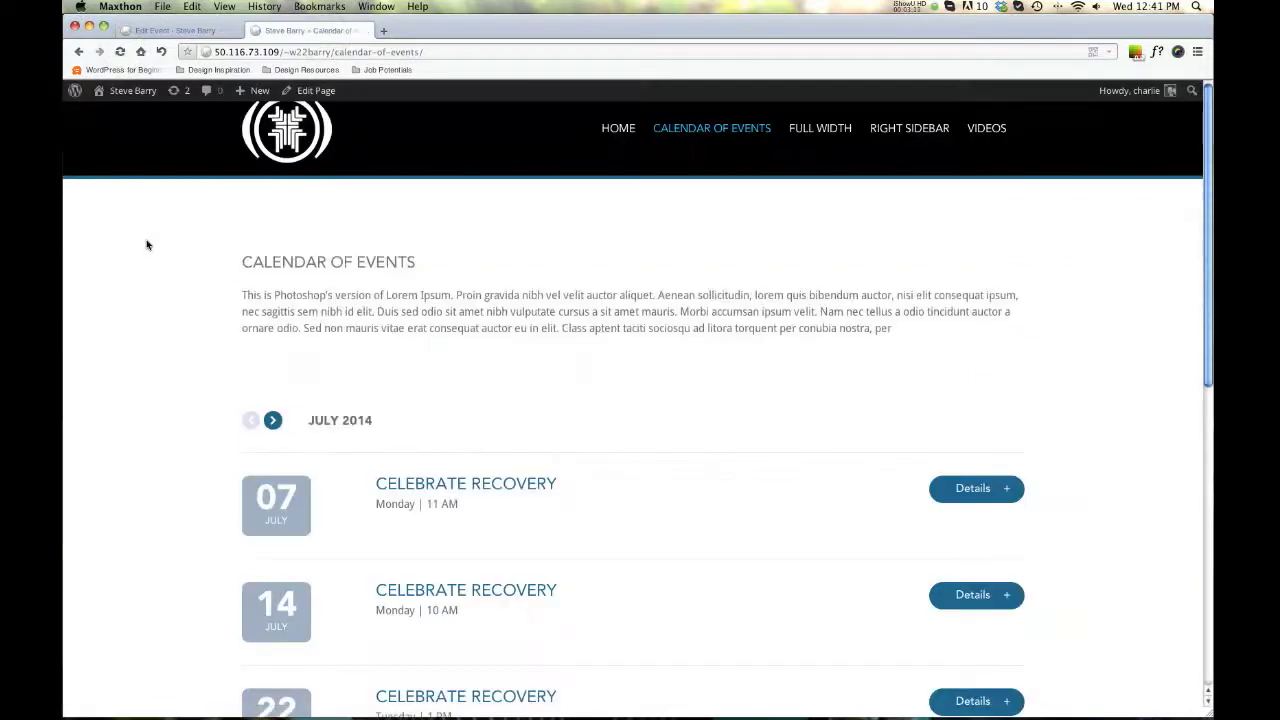
{"action": "scroll", "coordinate": [428, 309], "scroll_direction": "down", "scroll_amount": 2}
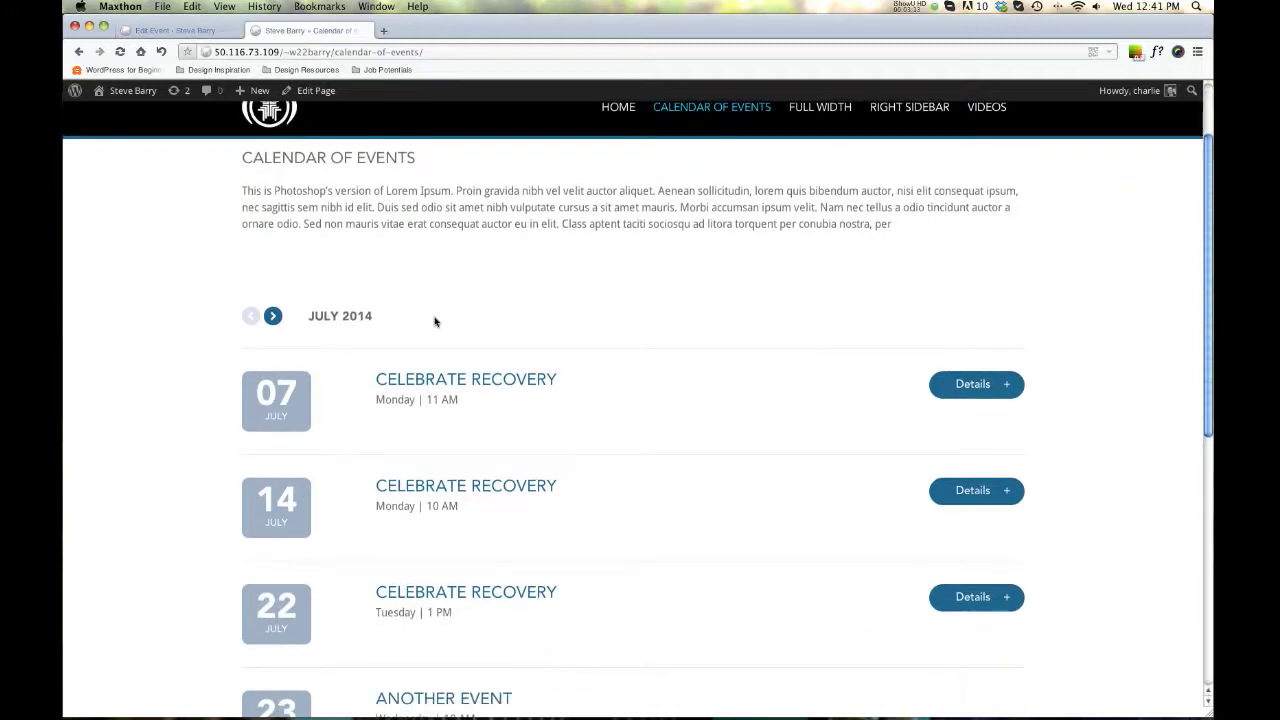
{"action": "scroll", "coordinate": [365, 313], "scroll_direction": "down", "scroll_amount": 1}
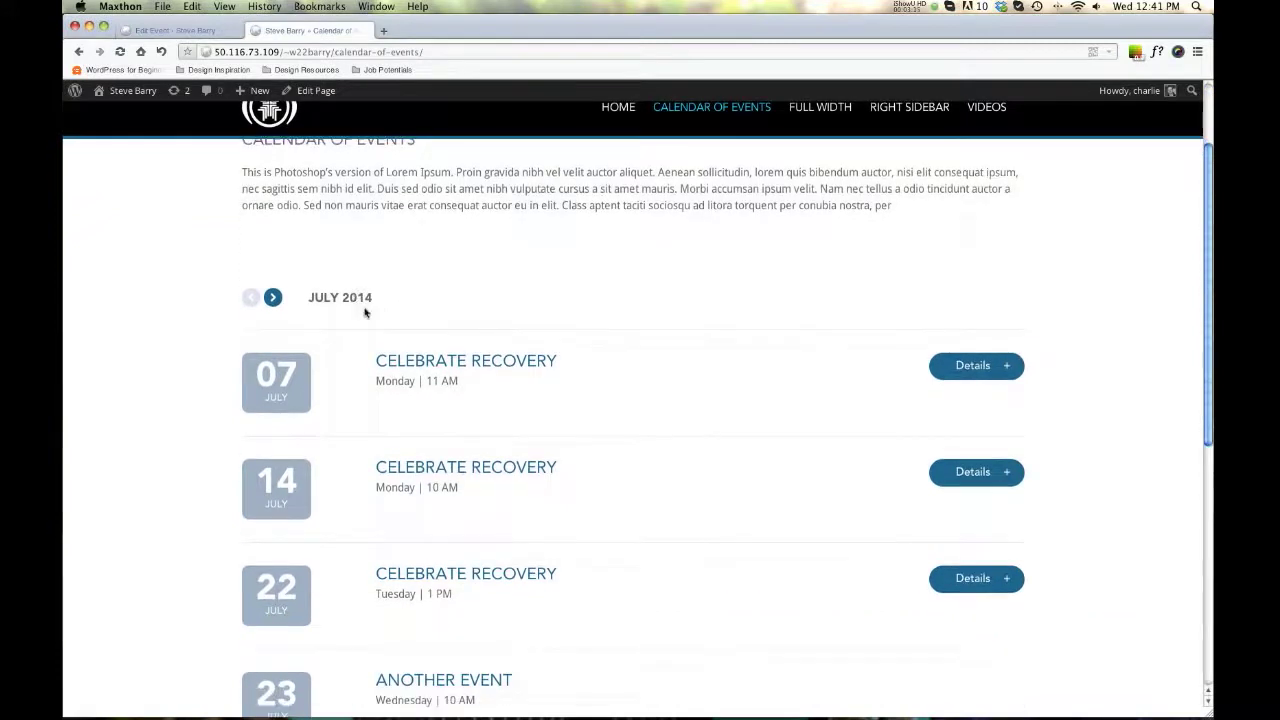
{"action": "scroll", "coordinate": [530, 276], "scroll_direction": "down", "scroll_amount": 4}
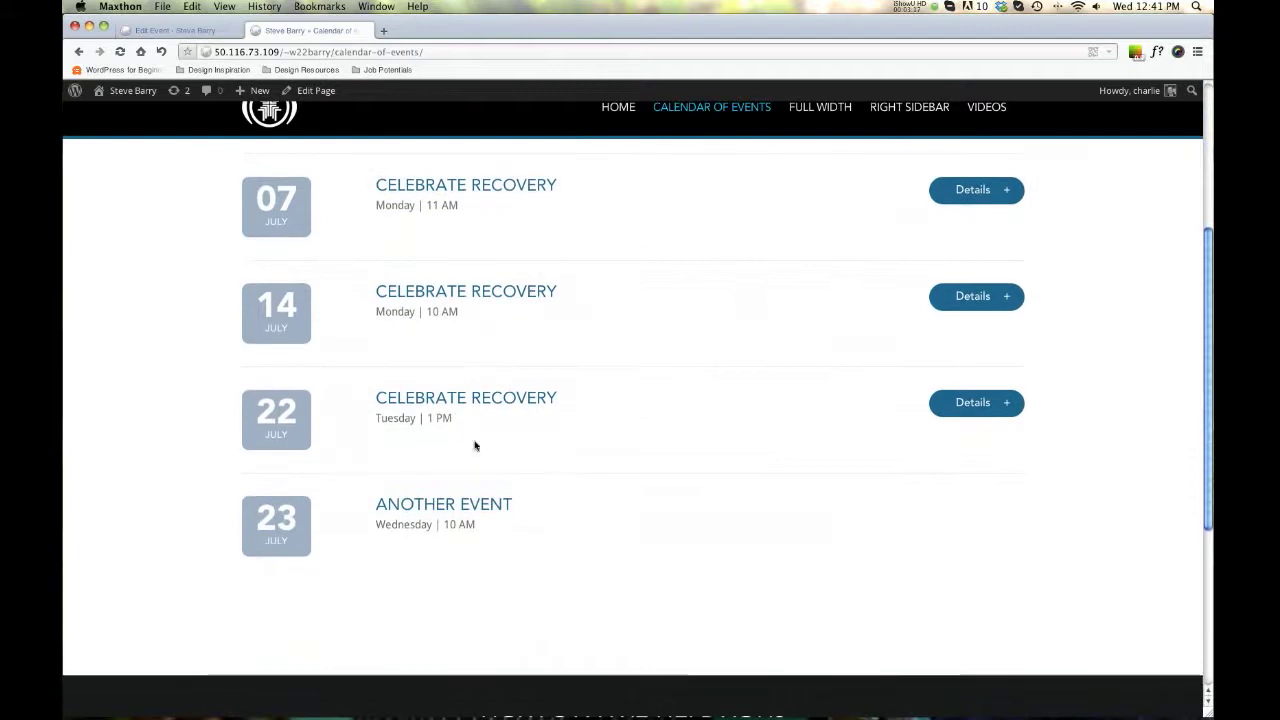
{"action": "scroll", "coordinate": [700, 457], "scroll_direction": "up", "scroll_amount": 5}
{"action": "scroll", "coordinate": [660, 450], "scroll_direction": "up", "scroll_amount": 1}
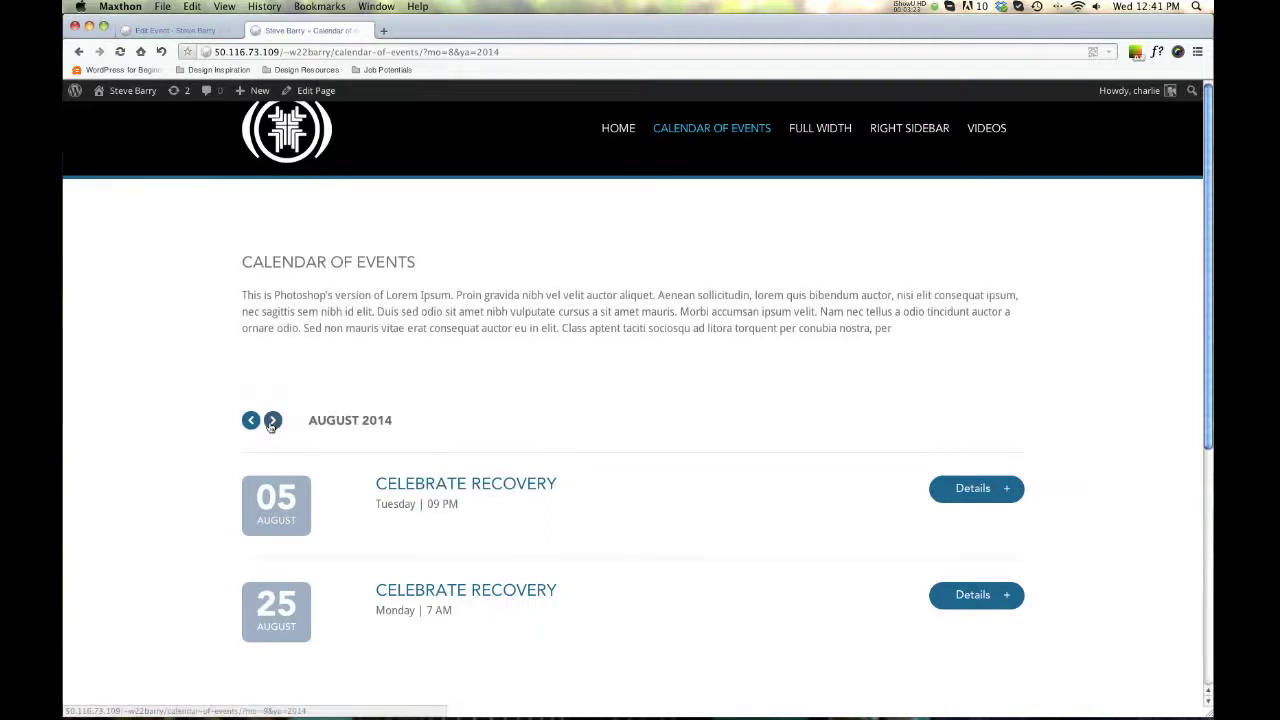
{"action": "left_click", "coordinate": [272, 421]}
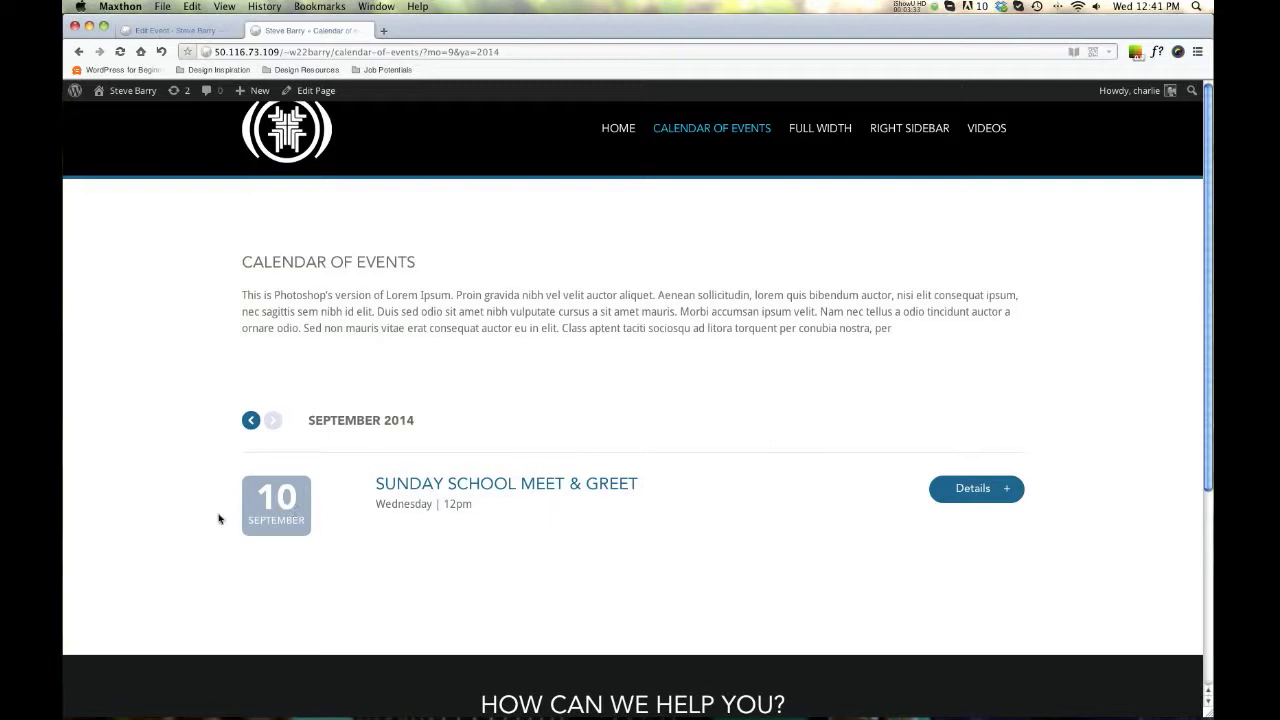
Expand the details of the Sunday School Meet & Greet event and check its image, link, blockquote and text
{"action": "left_click", "coordinate": [974, 490]}
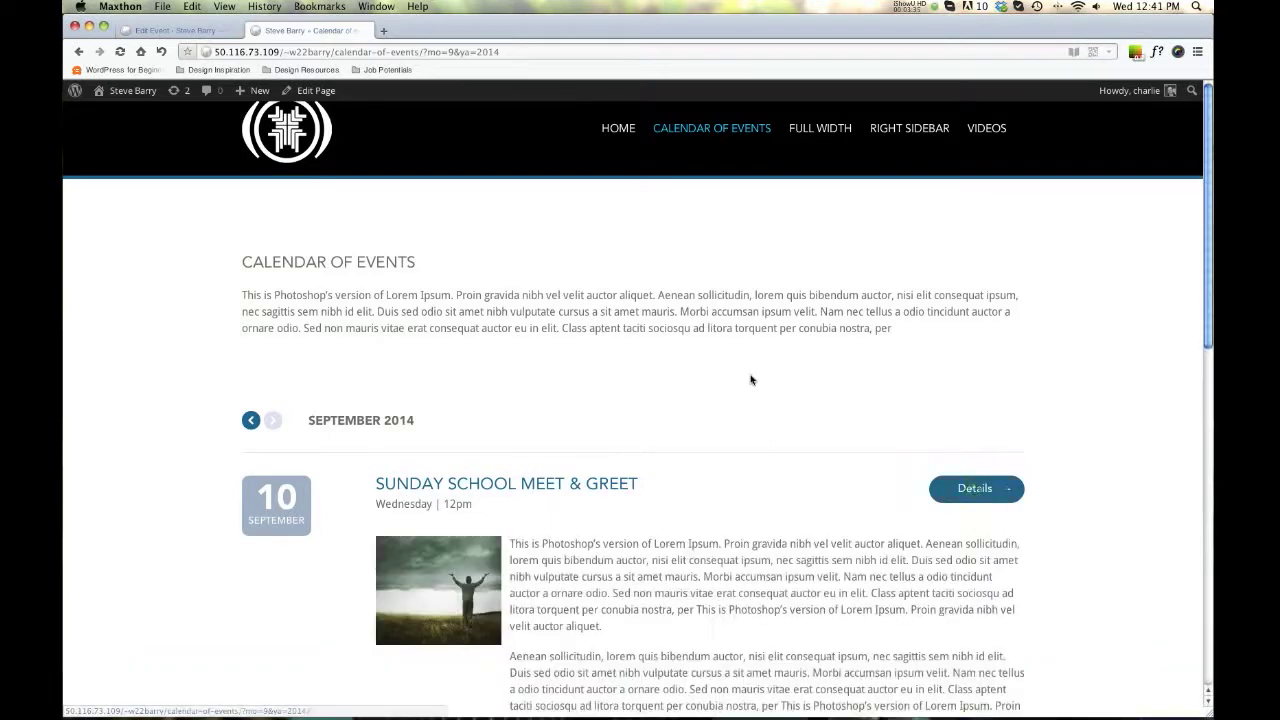
{"action": "scroll", "coordinate": [600, 520], "scroll_direction": "down", "scroll_amount": 2}
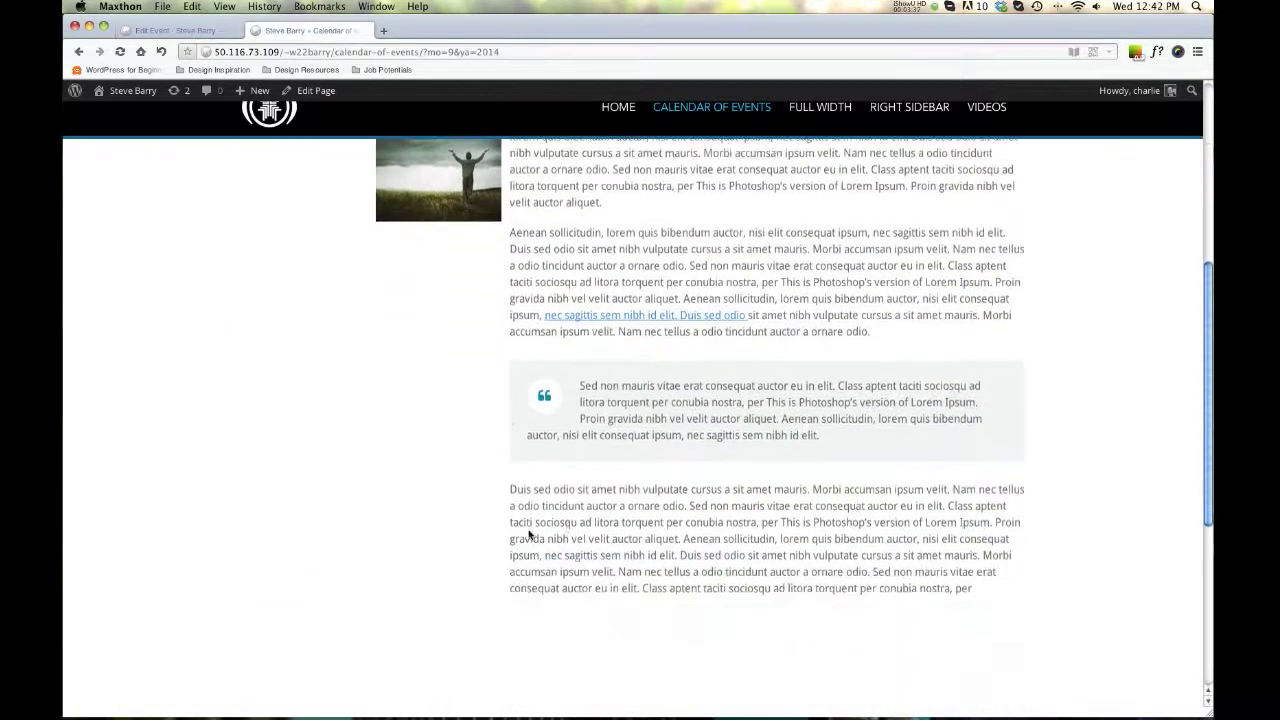
{"action": "scroll", "coordinate": [615, 420], "scroll_direction": "up", "scroll_amount": 1}
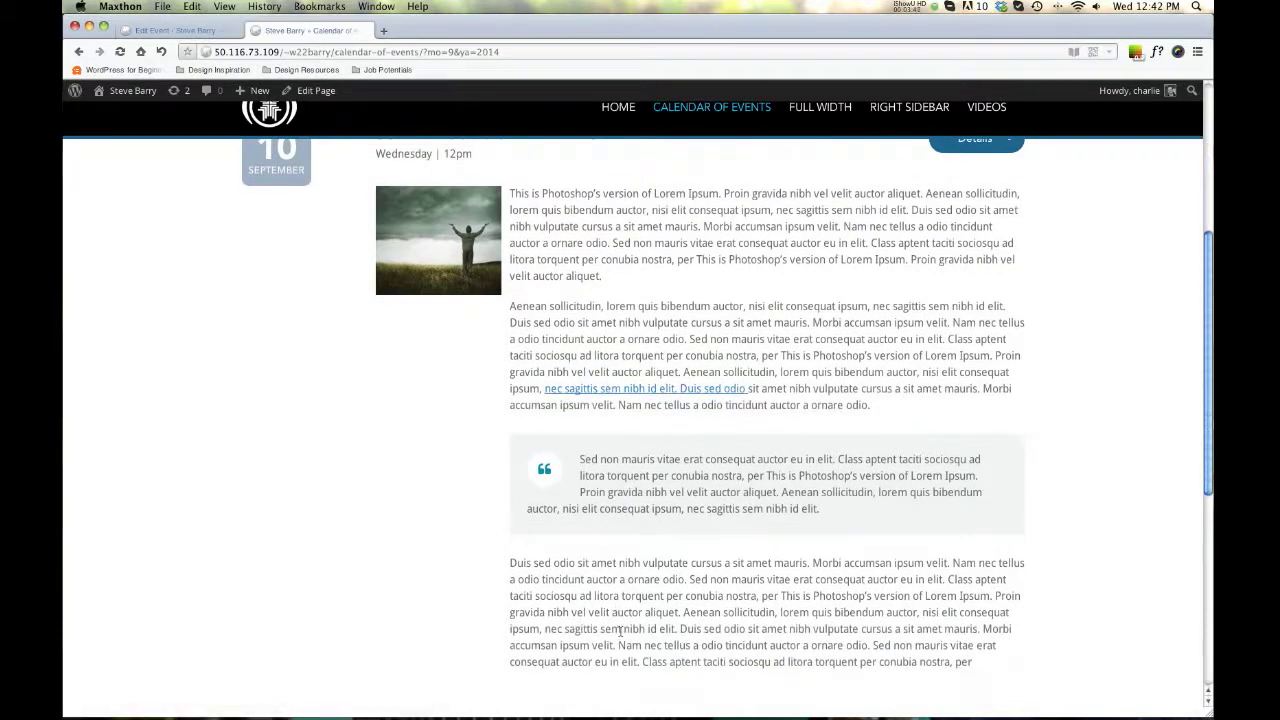
{"action": "left_click_drag", "start_coordinate": [613, 596], "coordinate": [781, 596]}
{"action": "scroll", "coordinate": [456, 330], "scroll_direction": "up", "scroll_amount": 3}
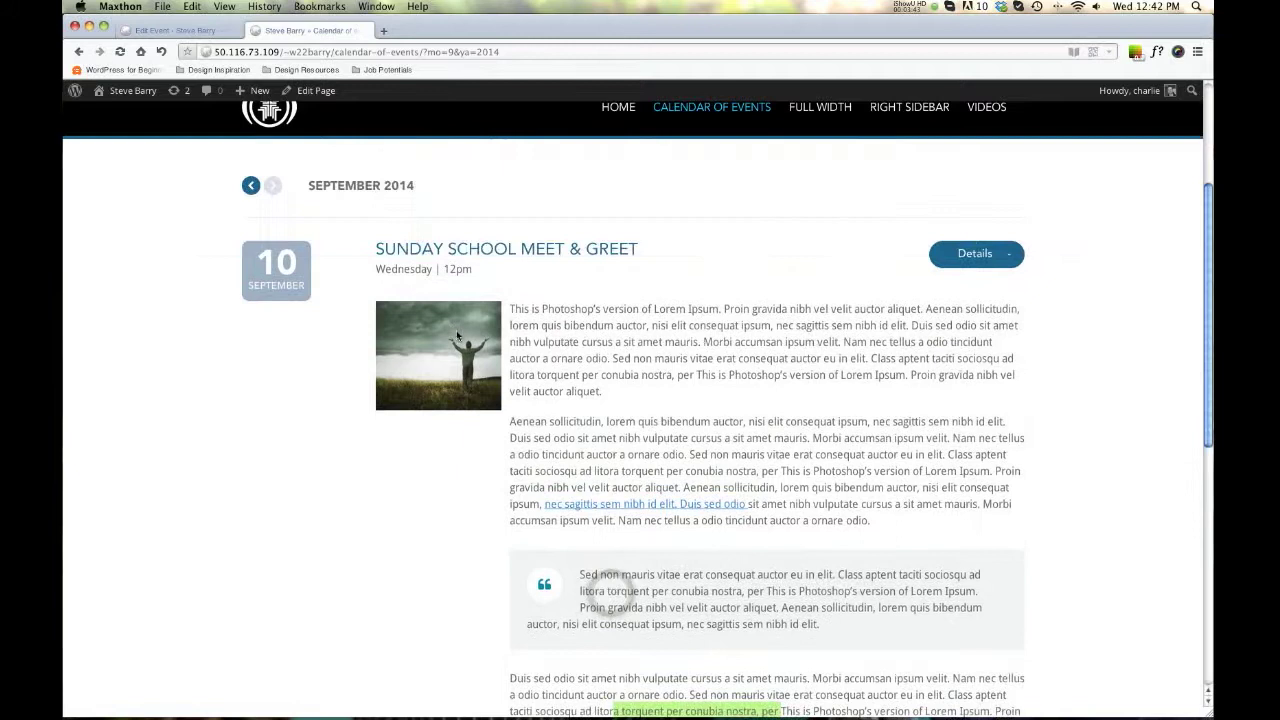
Return to the event's edit page and review its body text, featured image and event info against the live page
{"action": "left_click", "coordinate": [178, 31]}
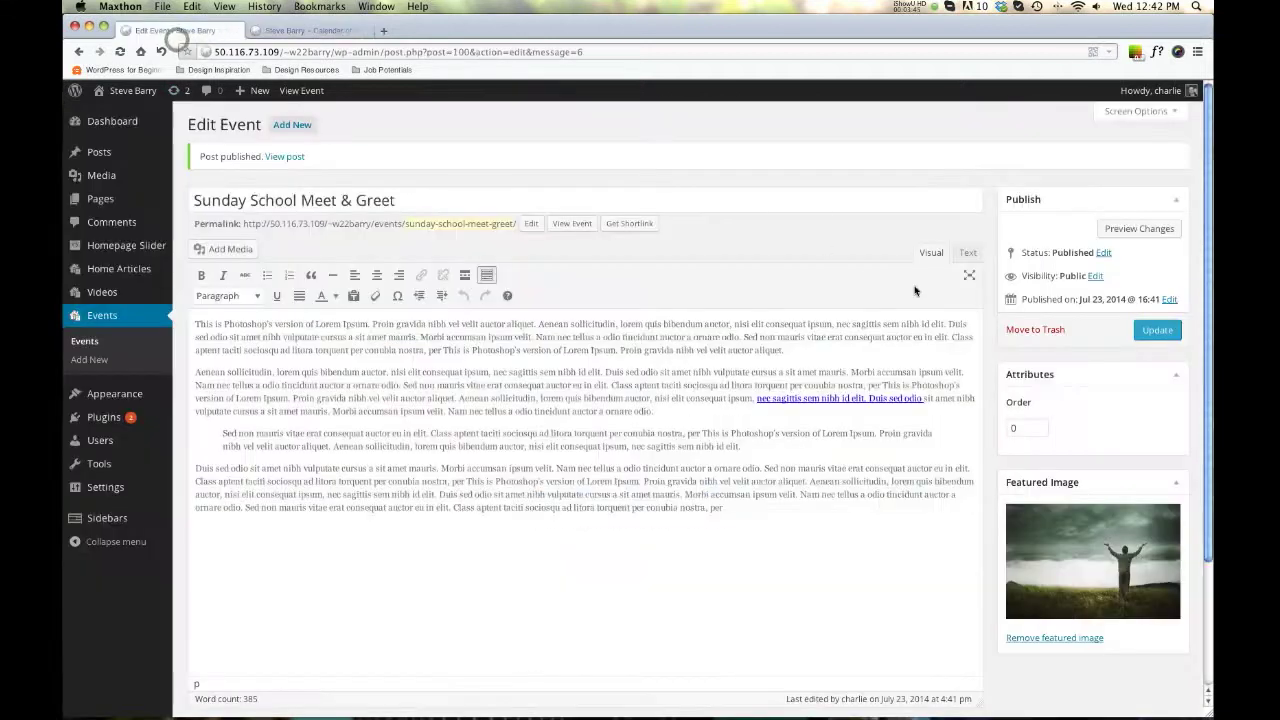
{"action": "scroll", "coordinate": [990, 505], "scroll_direction": "down", "scroll_amount": 3}
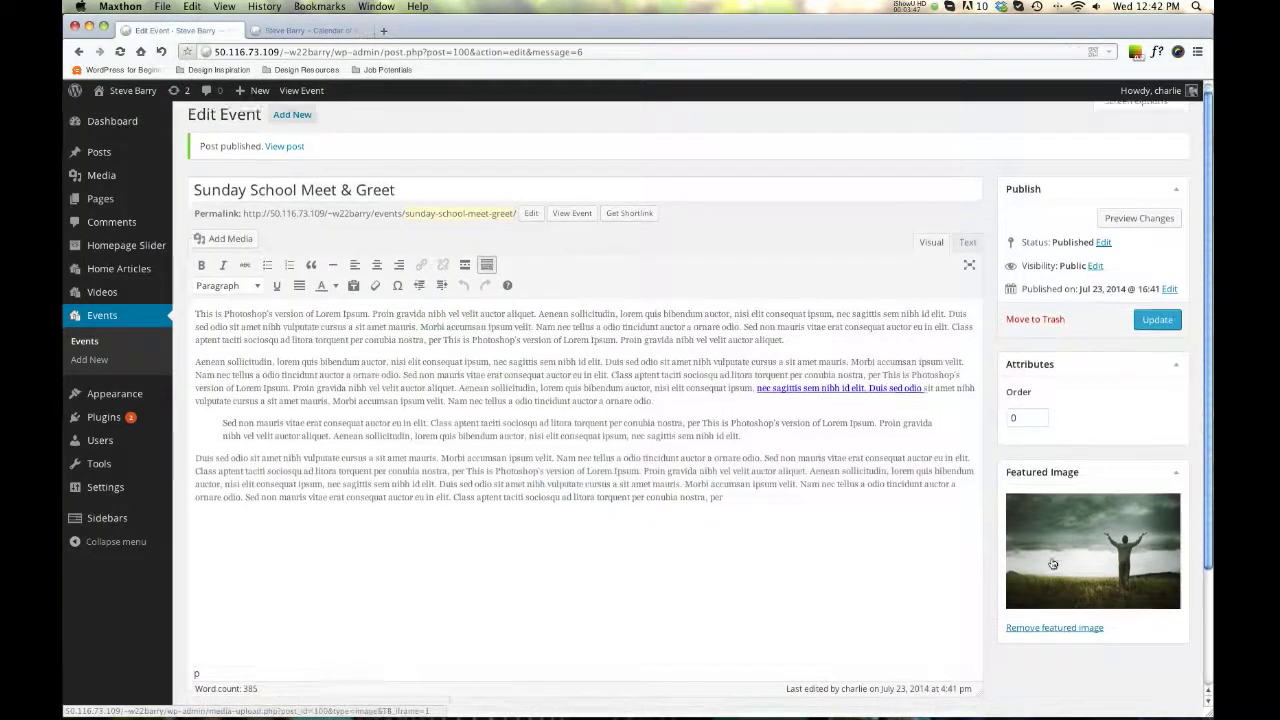
{"action": "scroll", "coordinate": [222, 600], "scroll_direction": "up", "scroll_amount": 3}
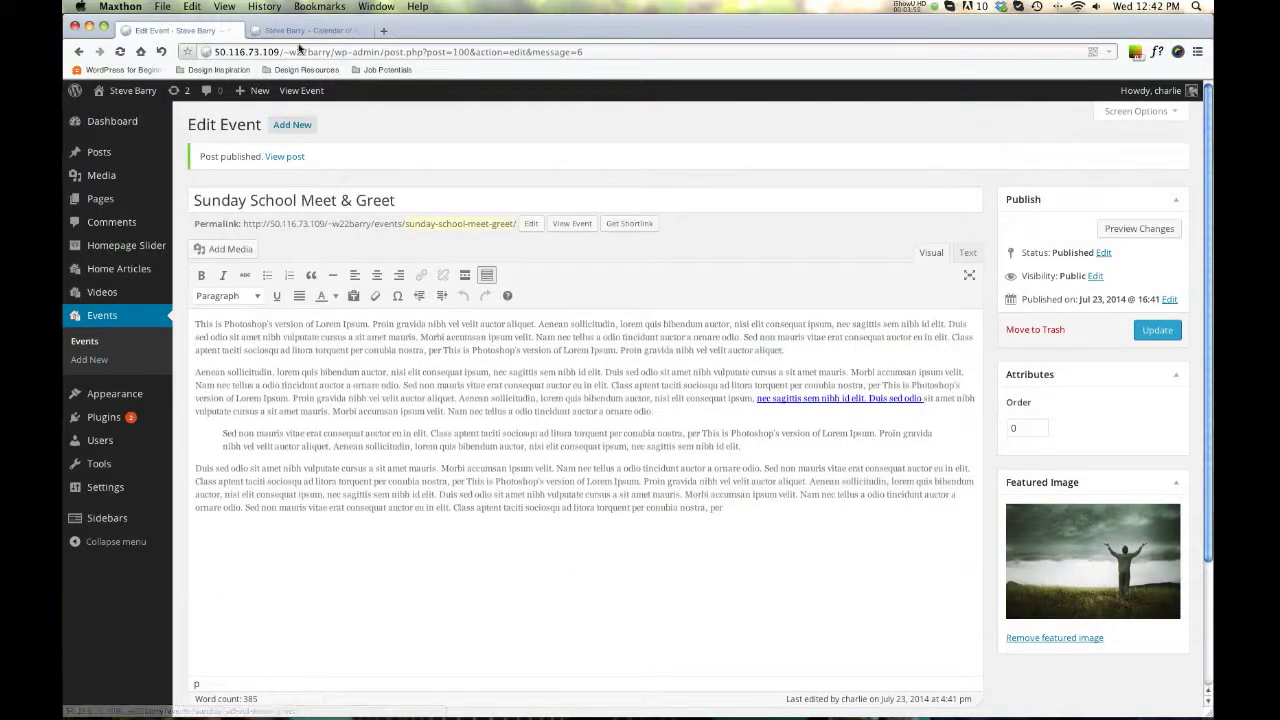
{"action": "scroll", "coordinate": [381, 204], "scroll_direction": "down", "scroll_amount": 3}
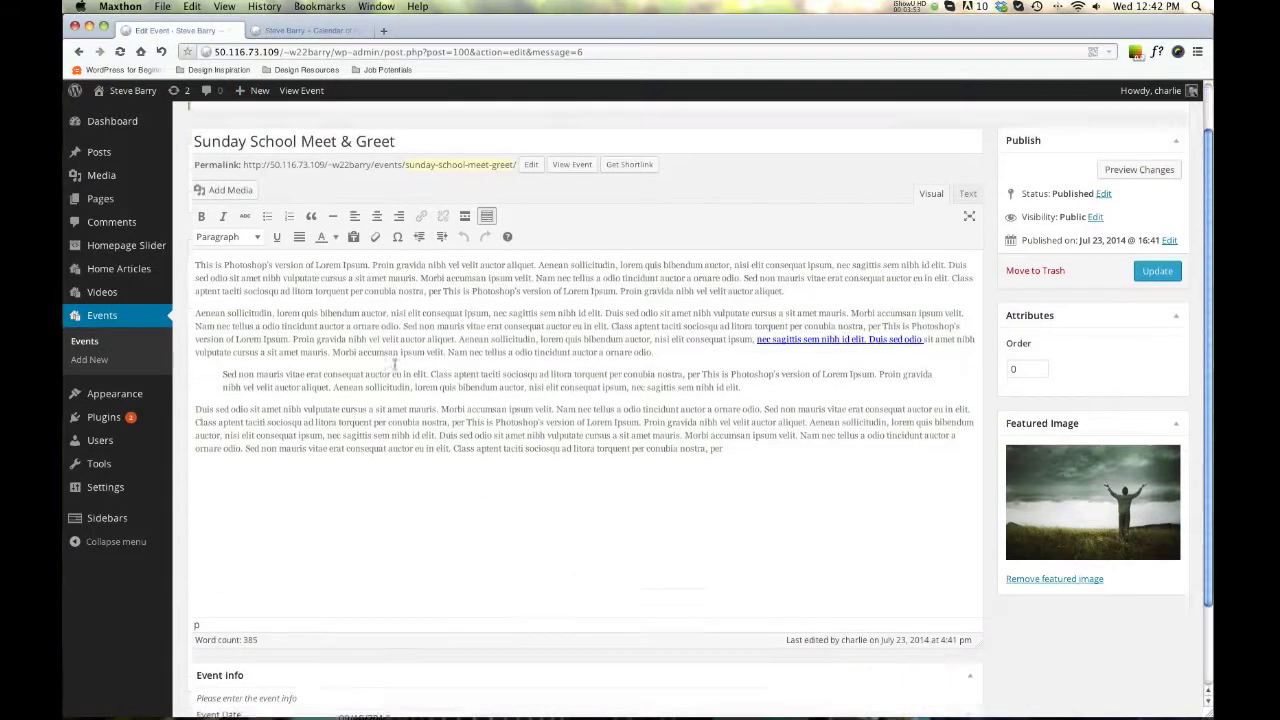
{"action": "scroll", "coordinate": [357, 185], "scroll_direction": "up", "scroll_amount": 3}
Switch back to the live Calendar of Events page and go back one month from September 2014
{"action": "left_click", "coordinate": [293, 31]}
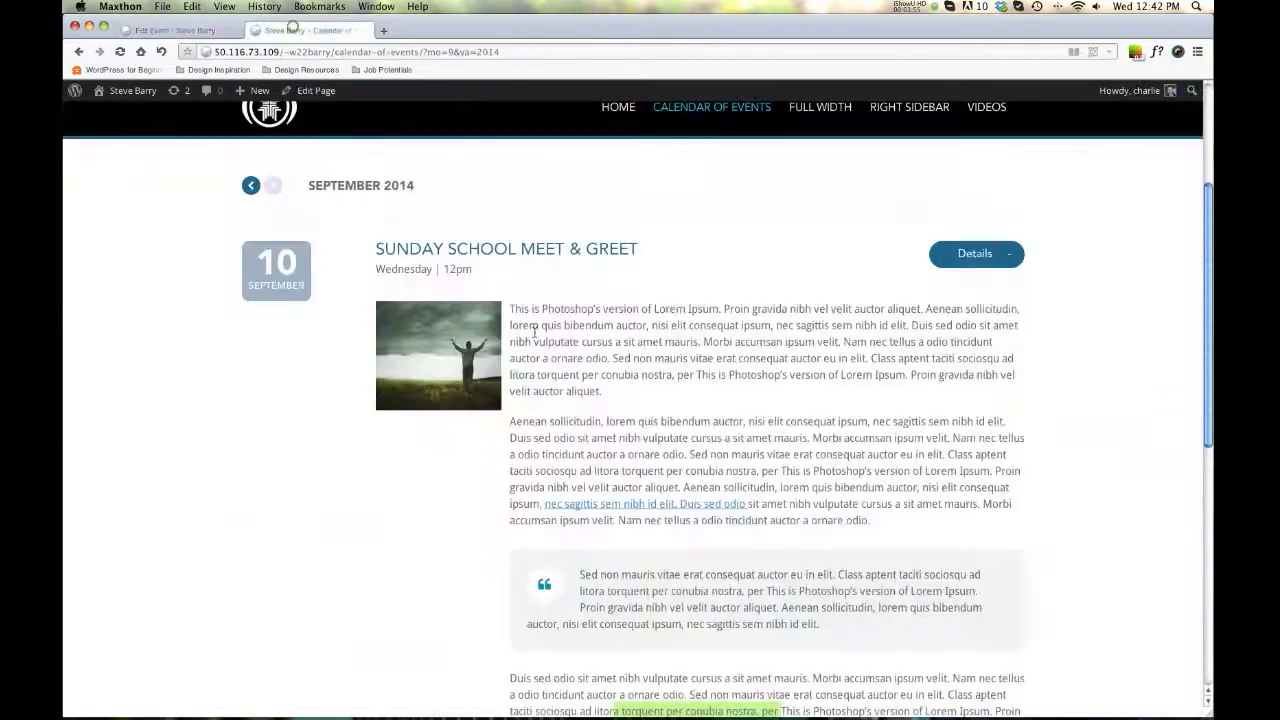
{"action": "left_click", "coordinate": [249, 187]}
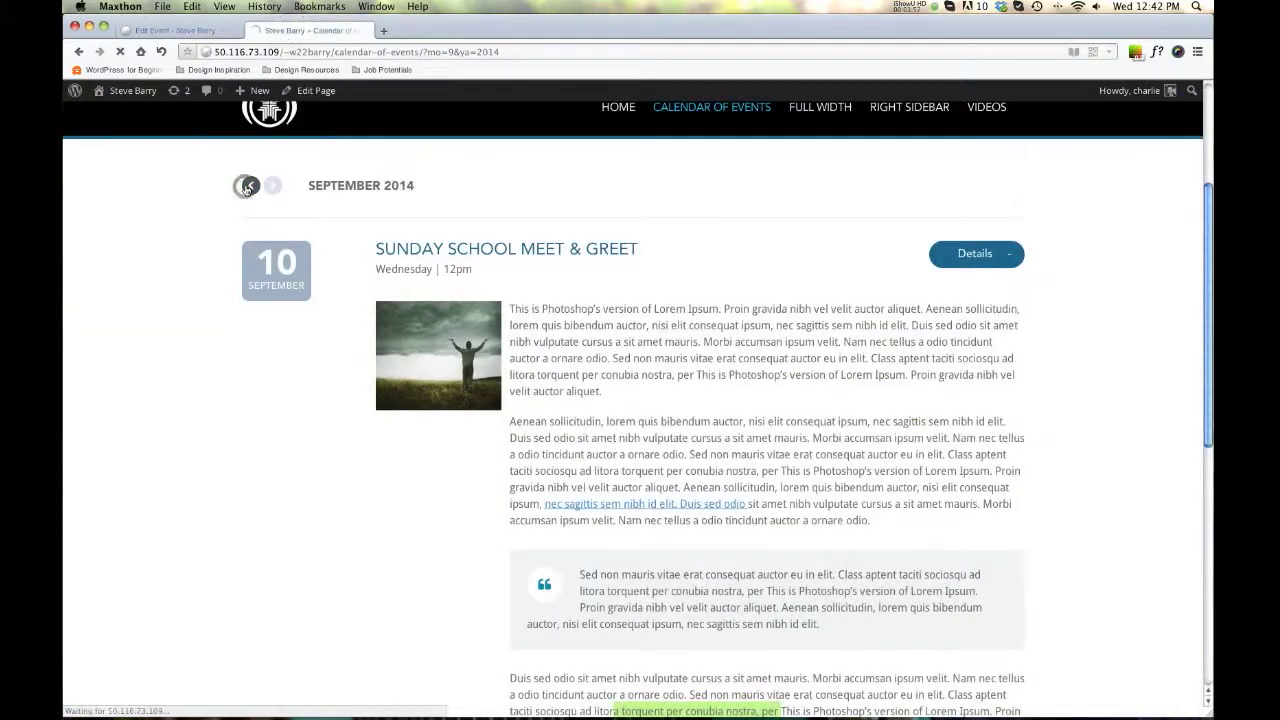